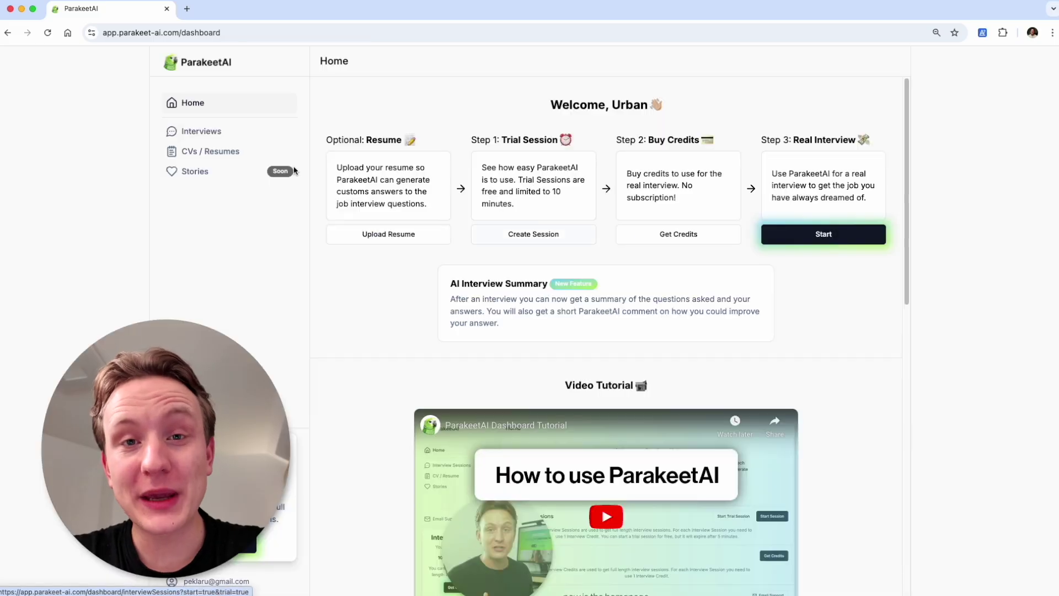
# - Show the Interviews page listing the seven past, expired interview sessions
pyautogui.click(201, 131)
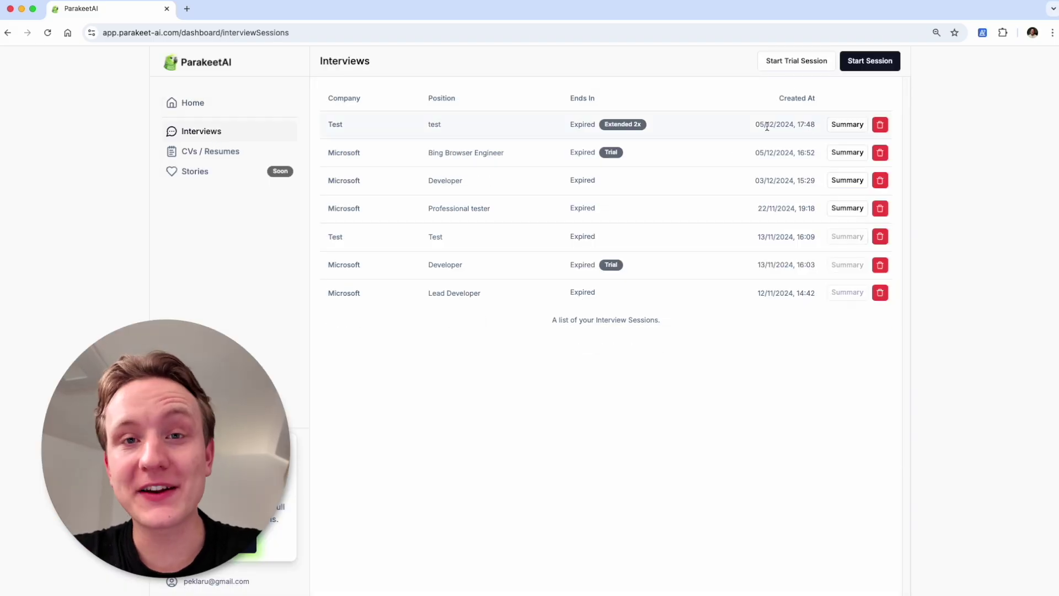
# - Start a trial session for a Software Developer role at Microsoft, keeping English as the language
pyautogui.click(797, 61)
pyautogui.write('Microsoft')
pyautogui.click(464, 340)
pyautogui.write('Software Developer')
pyautogui.click(530, 382)
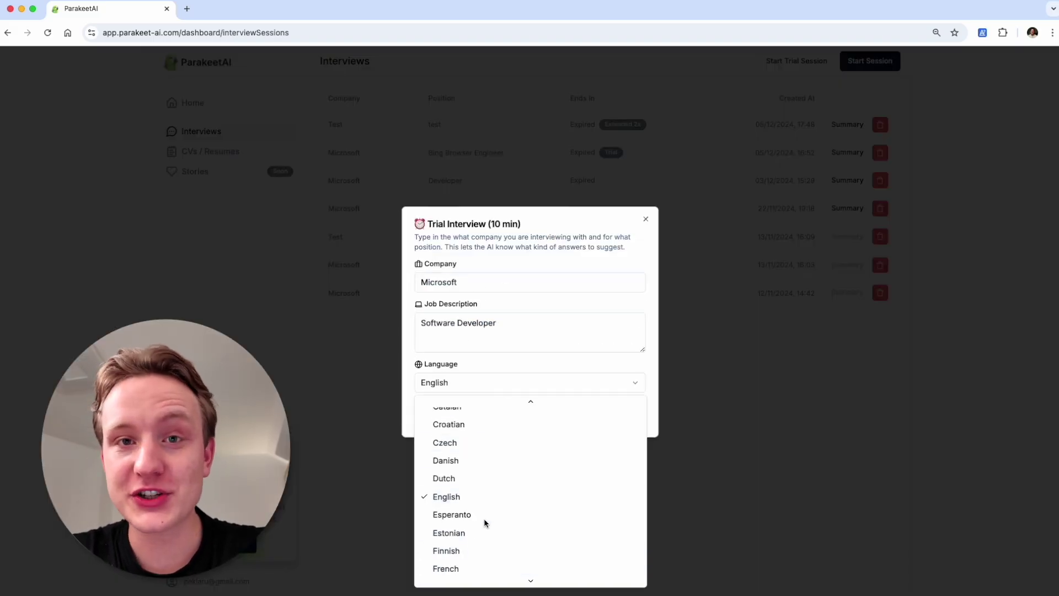
pyautogui.click(444, 497)
pyautogui.click(630, 414)
# - Attach the Example Resume, create the trial session, and play the dashboard tutorial video
pyautogui.click(525, 326)
pyautogui.click(465, 386)
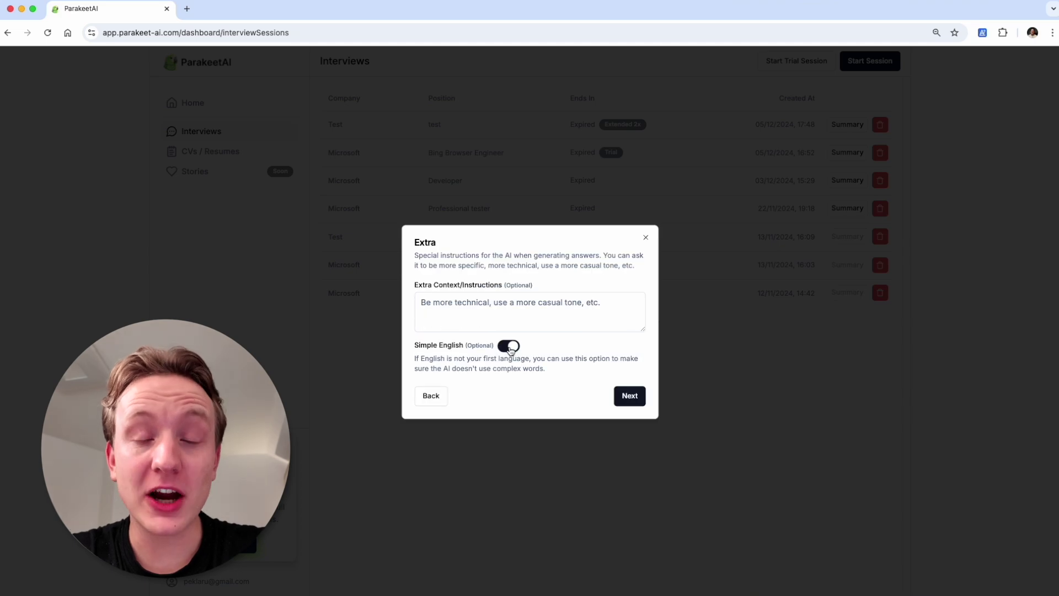
pyautogui.press('Return')
pyautogui.click(617, 385)
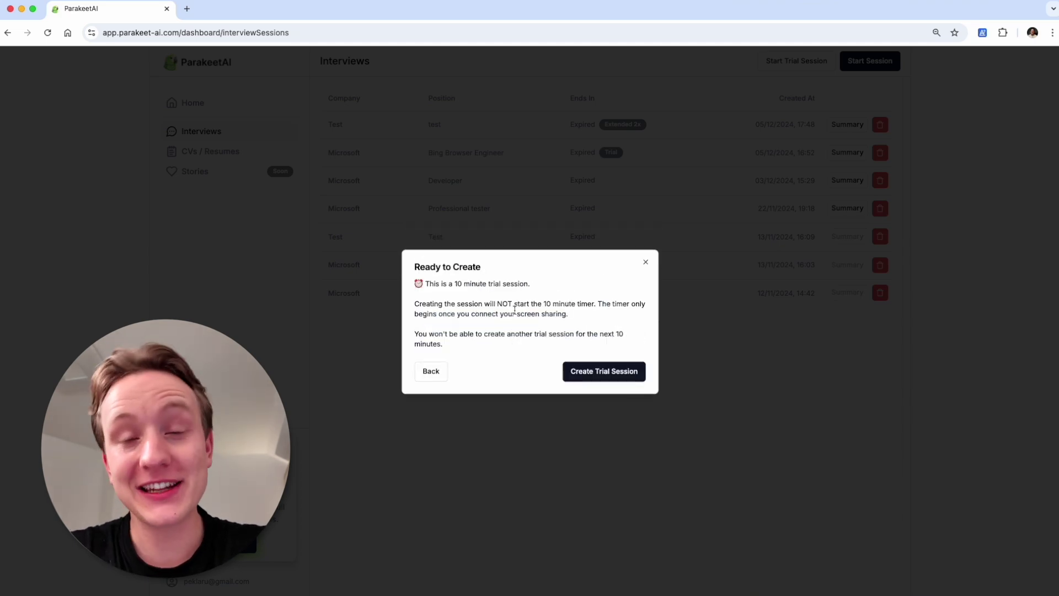
pyautogui.click(601, 379)
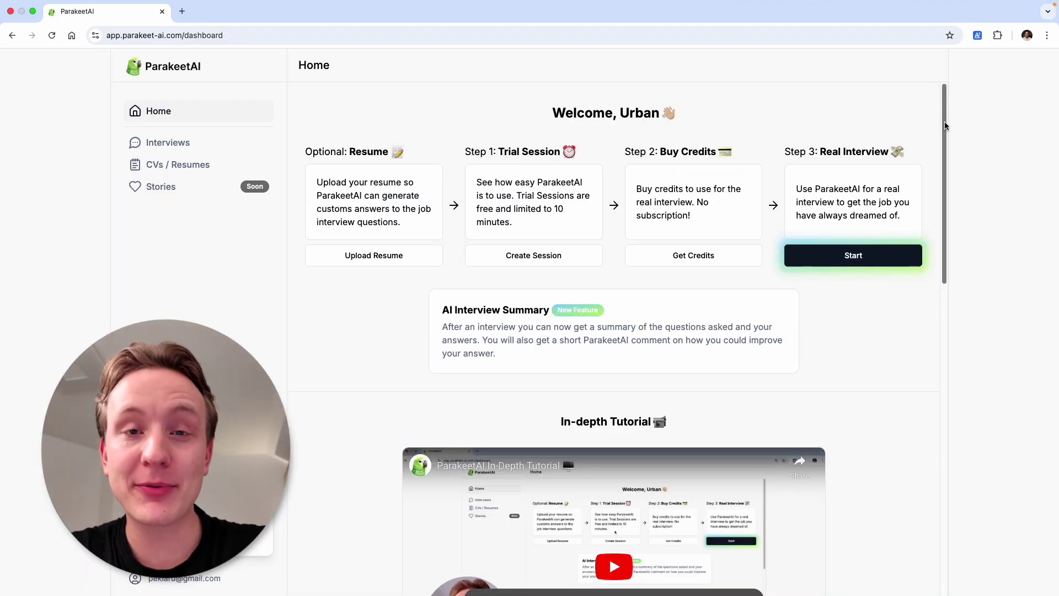
pyautogui.moveTo(945, 122); pyautogui.dragTo(938, 249)
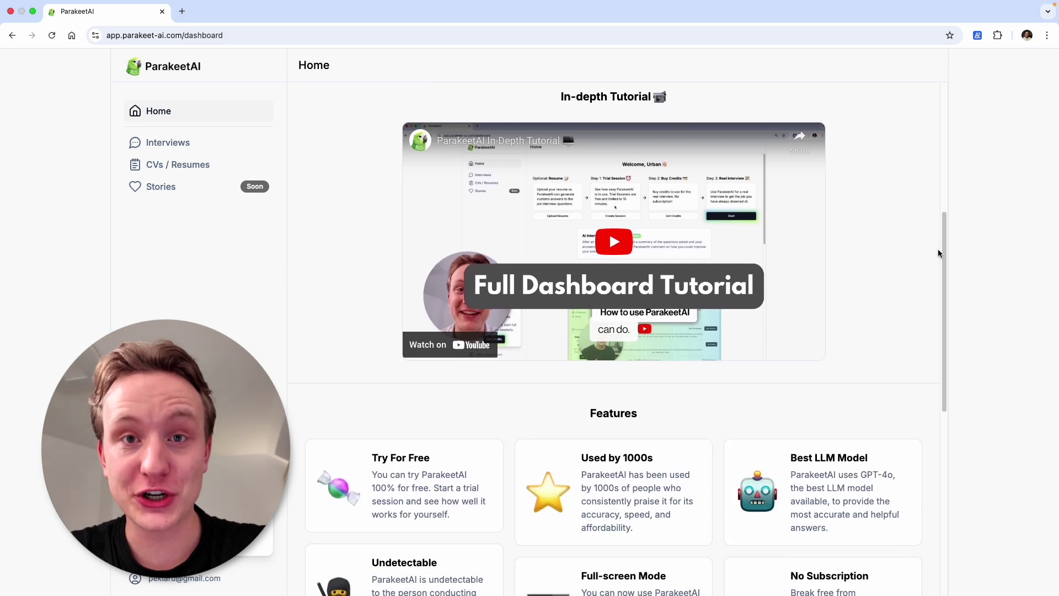
pyautogui.click(611, 241)
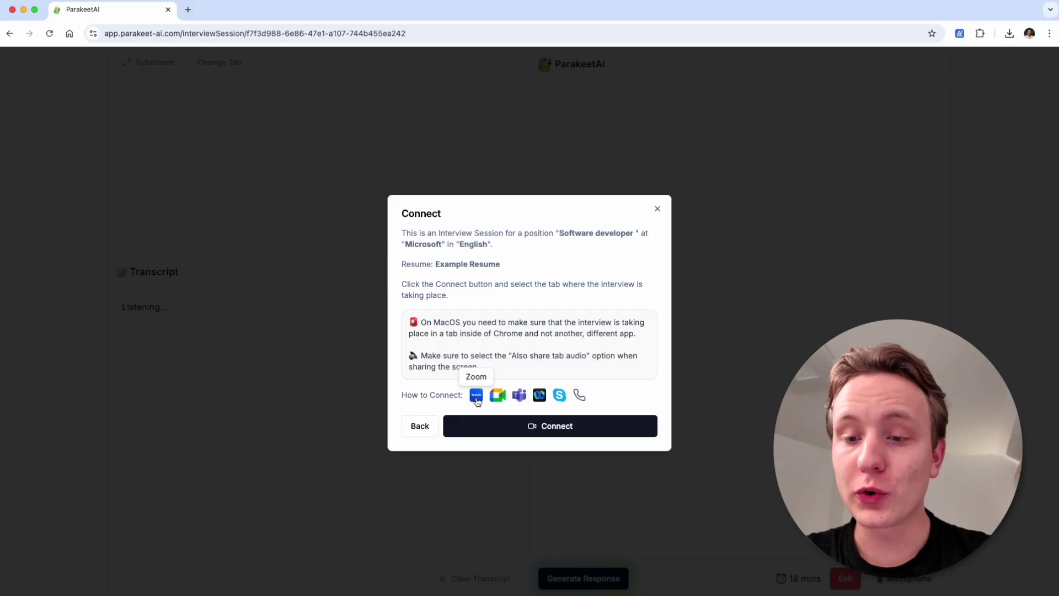
# - Show the Zoom connection tutorial and select the join link in the 10:00 Zoom event
pyautogui.click(476, 396)
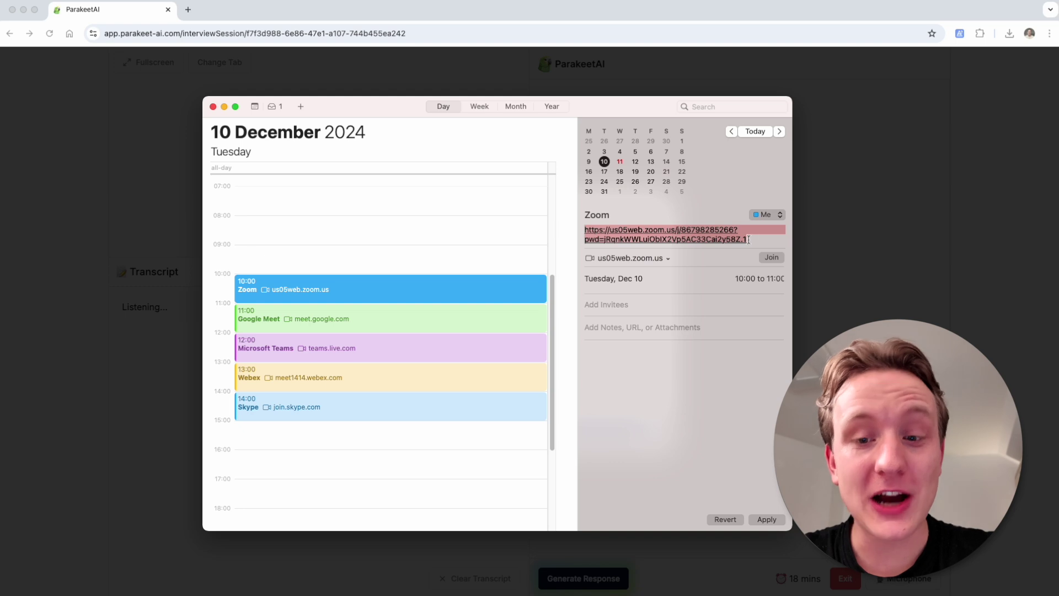
pyautogui.moveTo(747, 239); pyautogui.dragTo(564, 223)
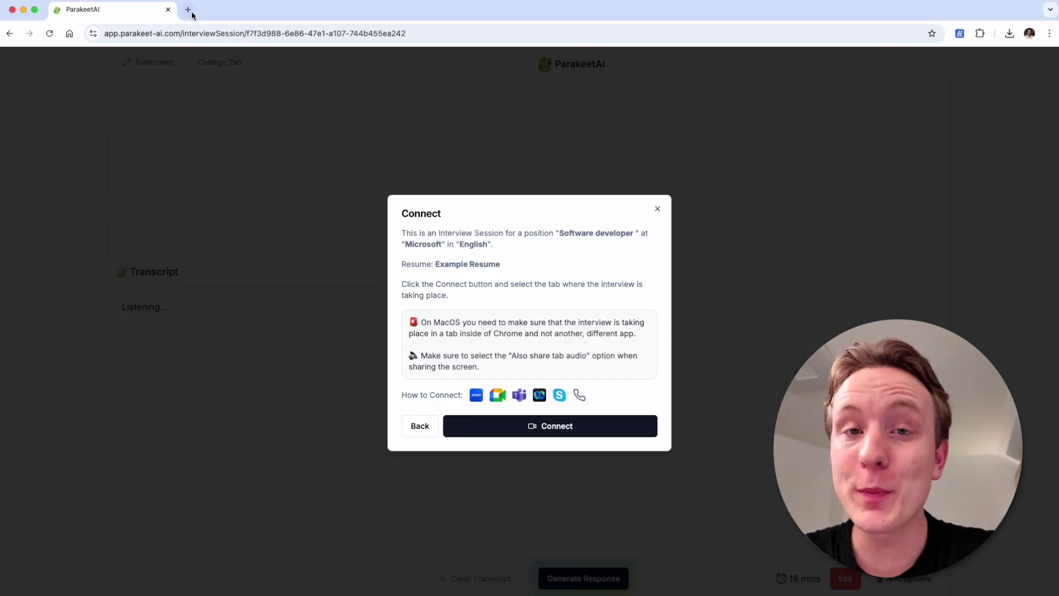
# - Load the pasted Zoom link in a new tab and cancel the Zoom.pkg download
pyautogui.click(188, 10)
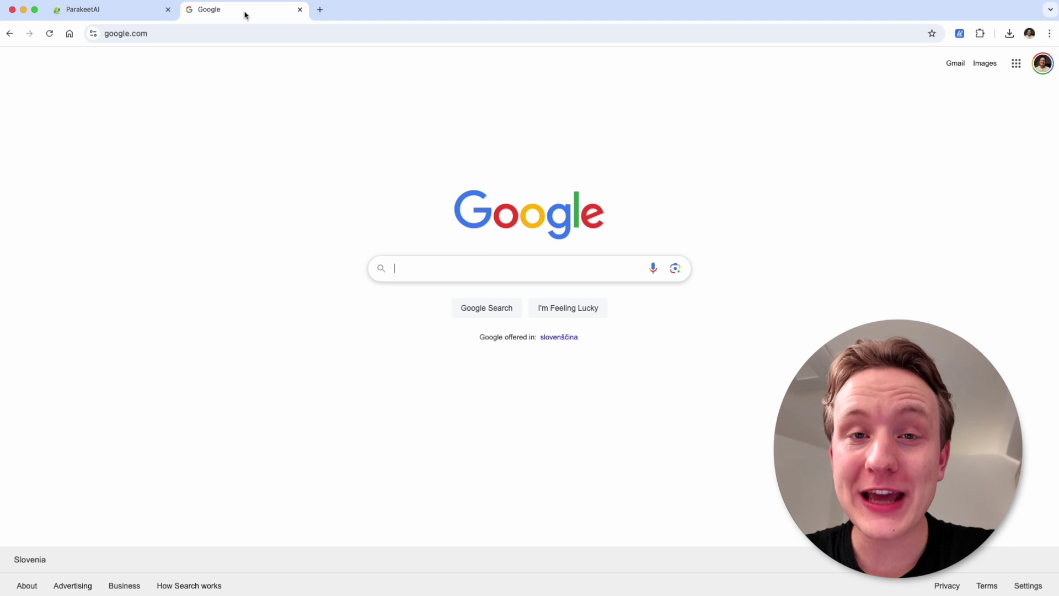
pyautogui.click(175, 32)
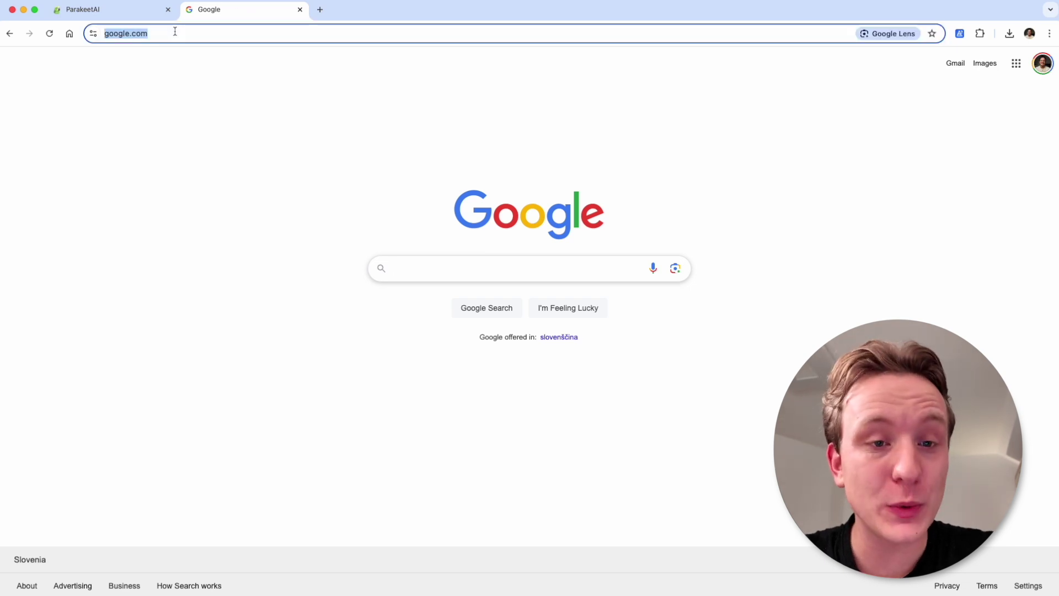
pyautogui.press('super+v')
pyautogui.press('Return')
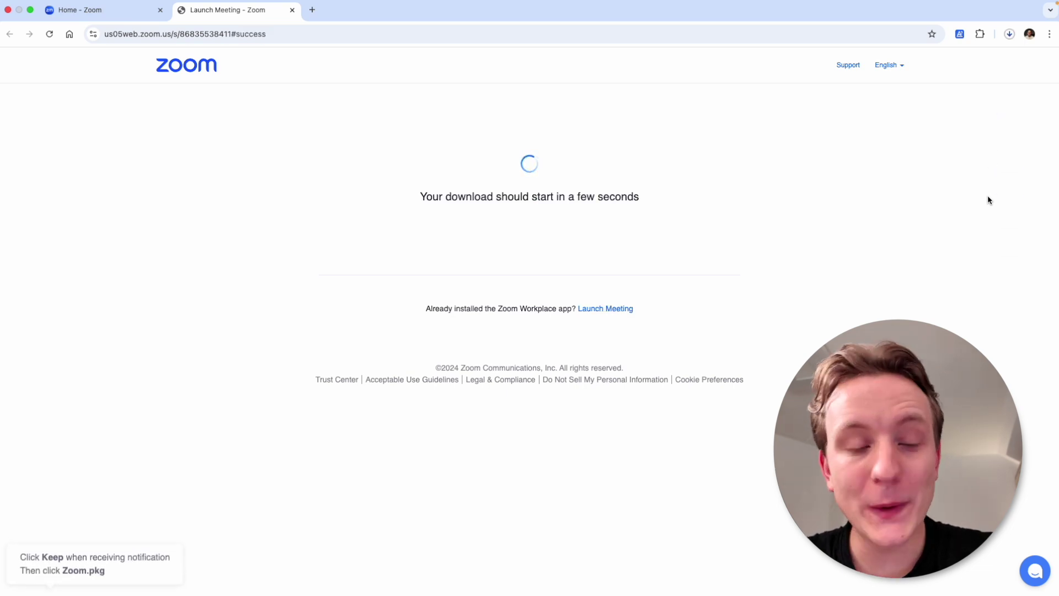
pyautogui.click(1010, 34)
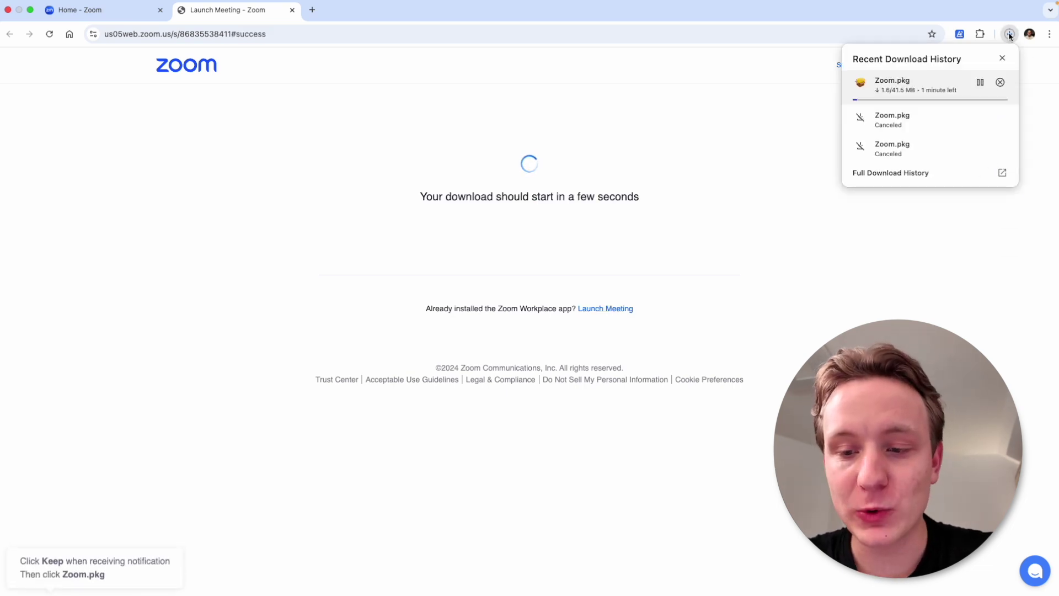
pyautogui.click(1000, 82)
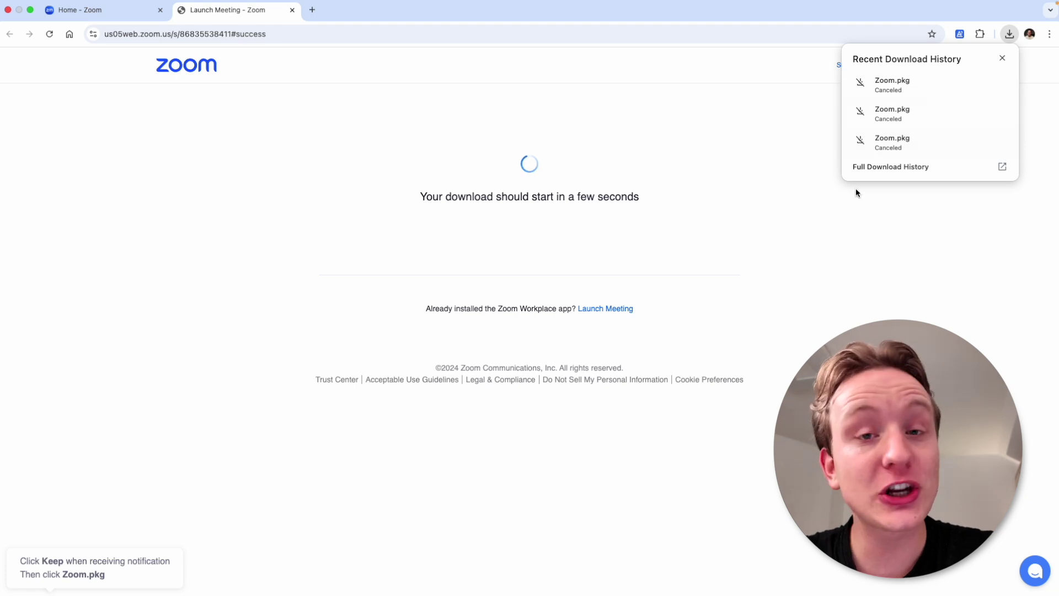
pyautogui.click(853, 270)
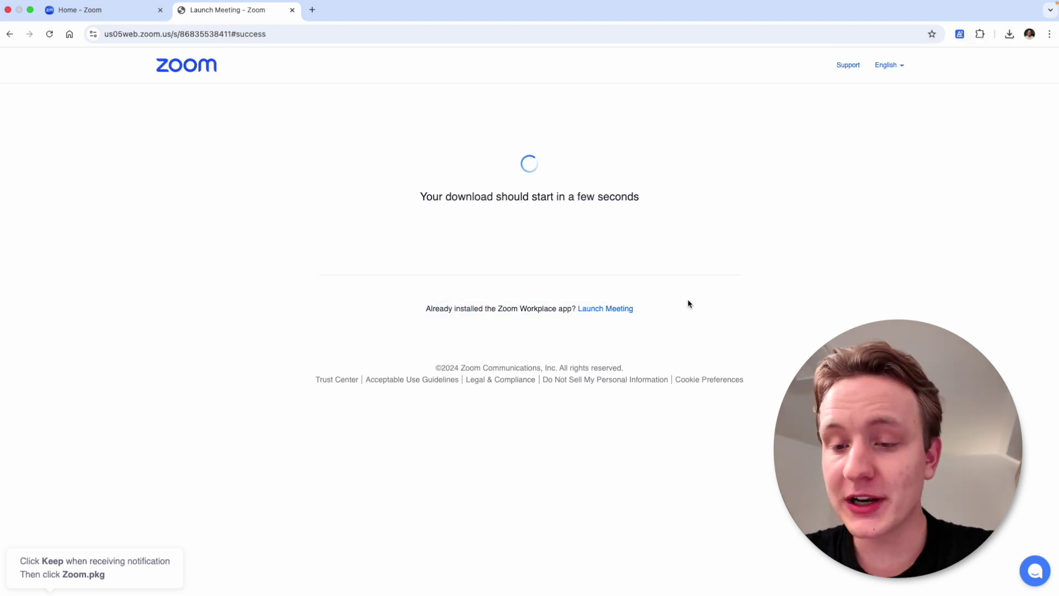
# - Launch the meeting and join it from the browser as 'Job Applicant'
pyautogui.tripleClick(641, 312)
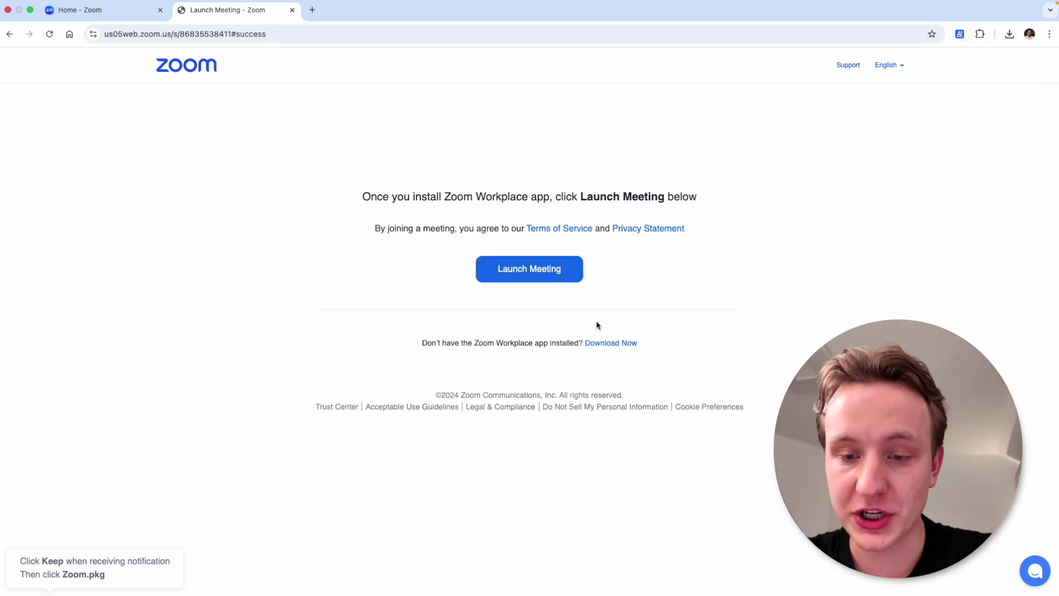
pyautogui.click(551, 277)
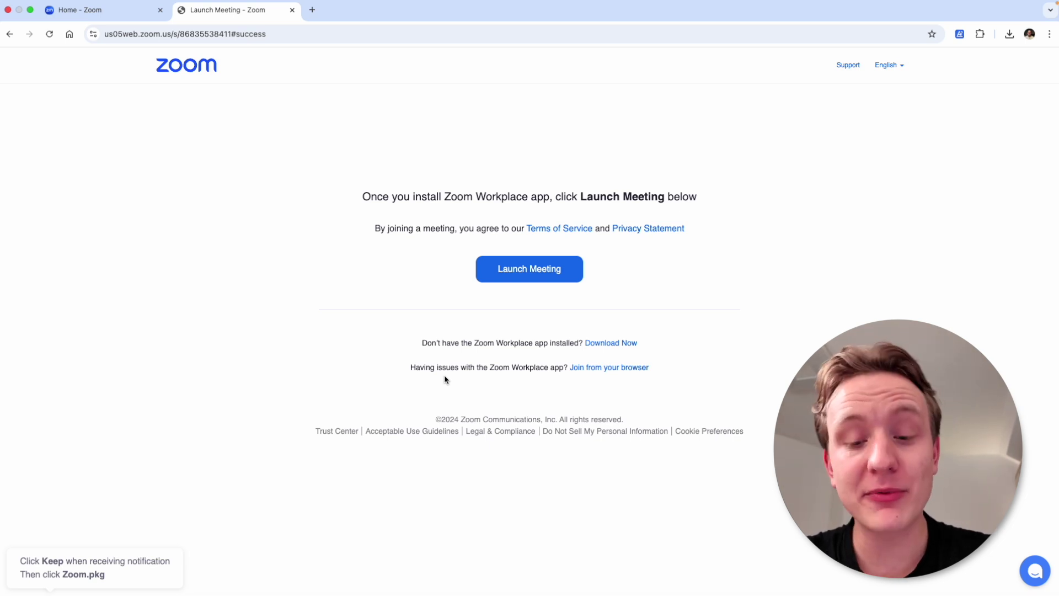
pyautogui.moveTo(404, 369); pyautogui.dragTo(603, 373)
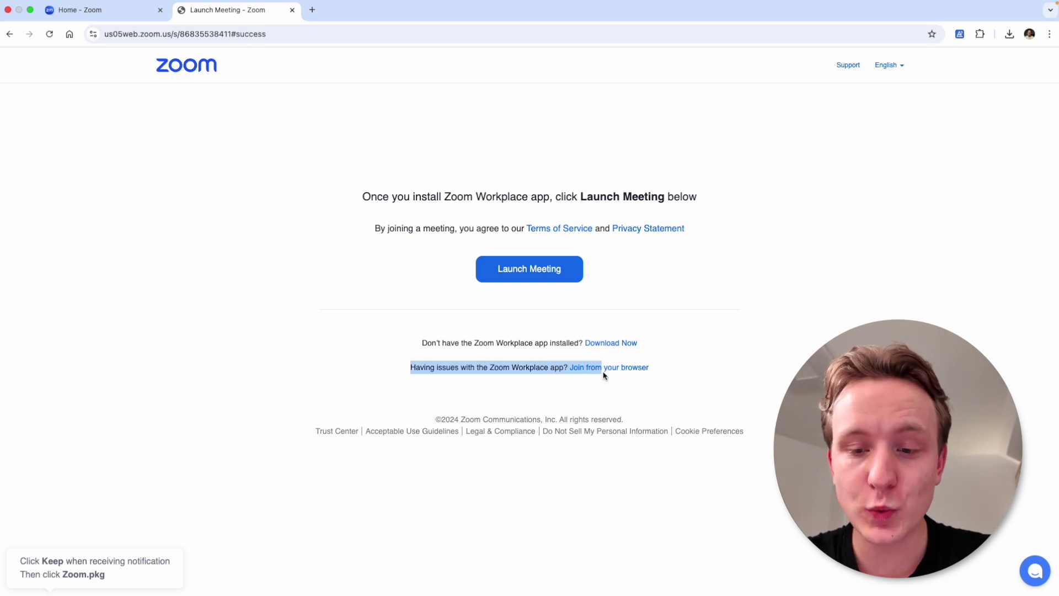
pyautogui.click(663, 372)
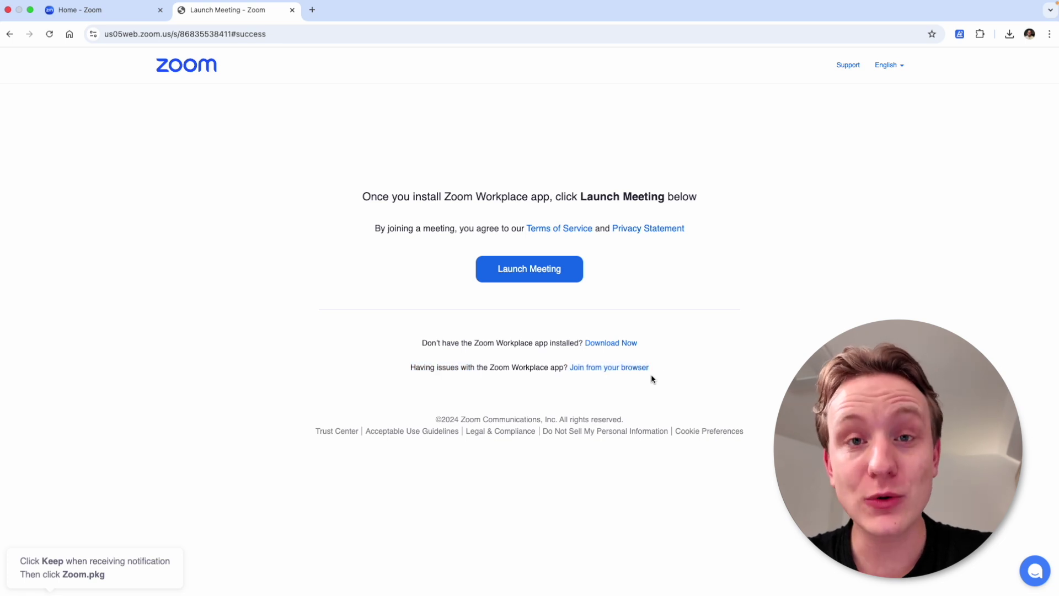
pyautogui.click(597, 368)
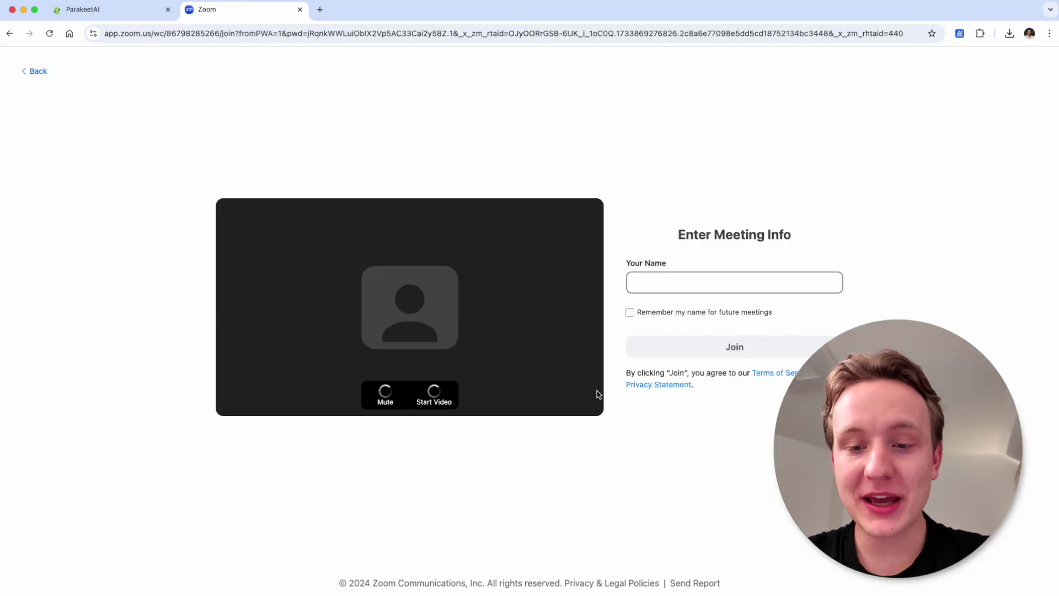
pyautogui.write('Job Applica')
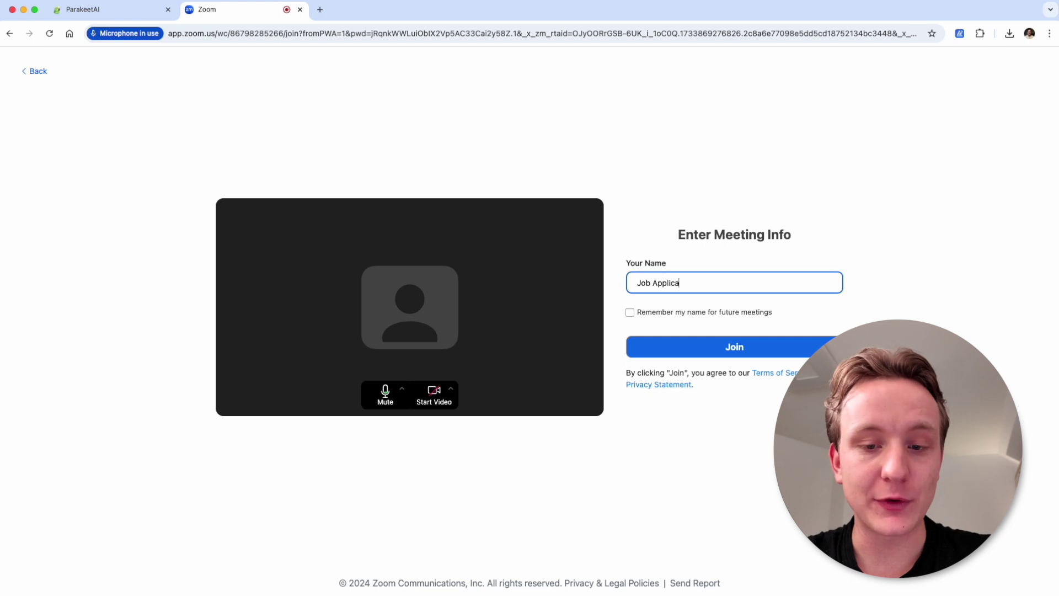
pyautogui.write('nt')
pyautogui.click(734, 348)
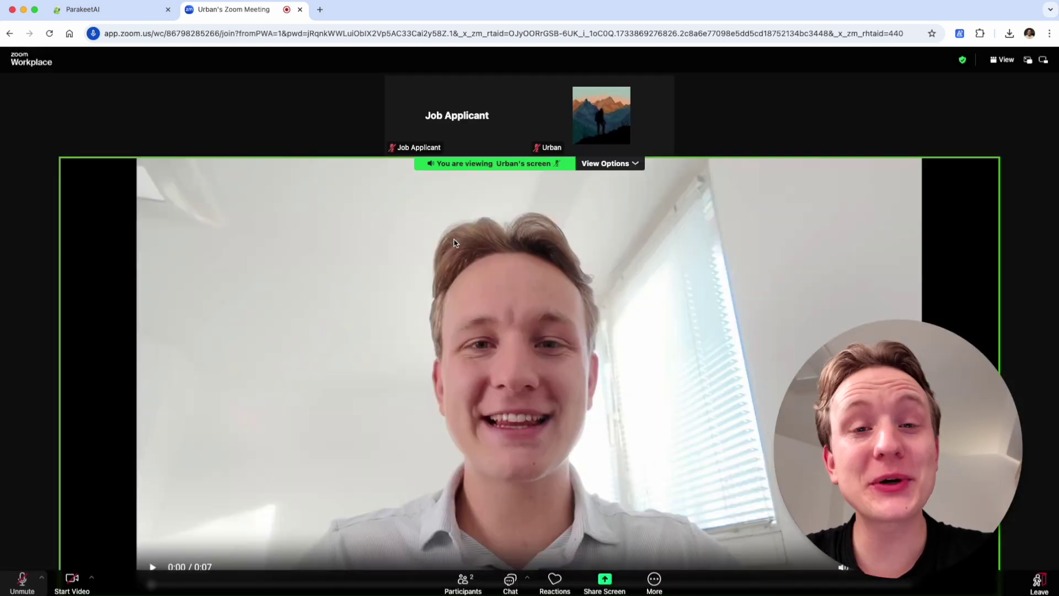
# - Share the Urban's Zoom Meeting tab, with its audio, to the ParakeetAI session
pyautogui.click(110, 10)
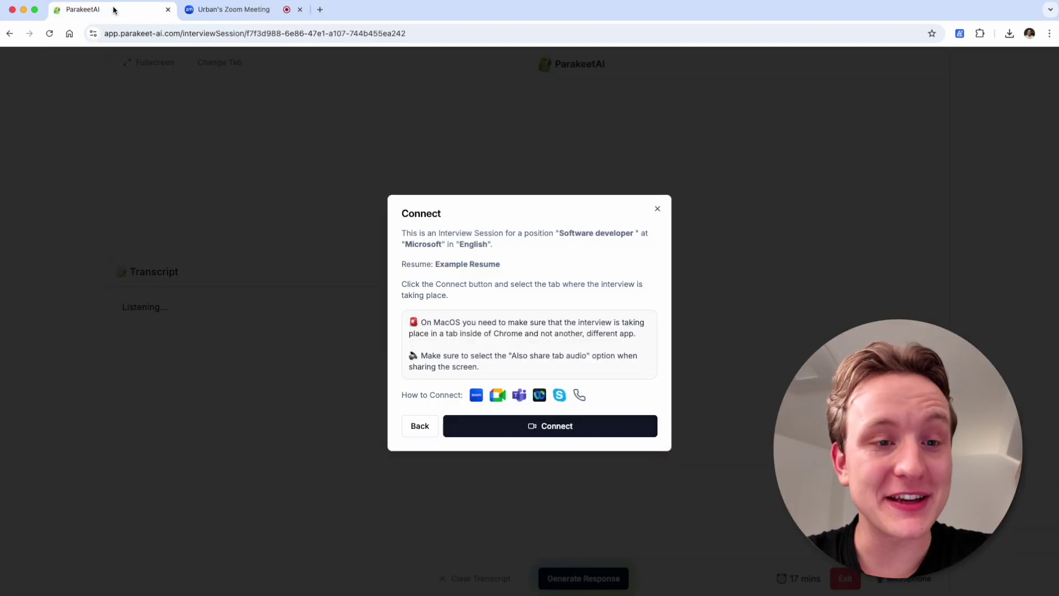
pyautogui.click(543, 427)
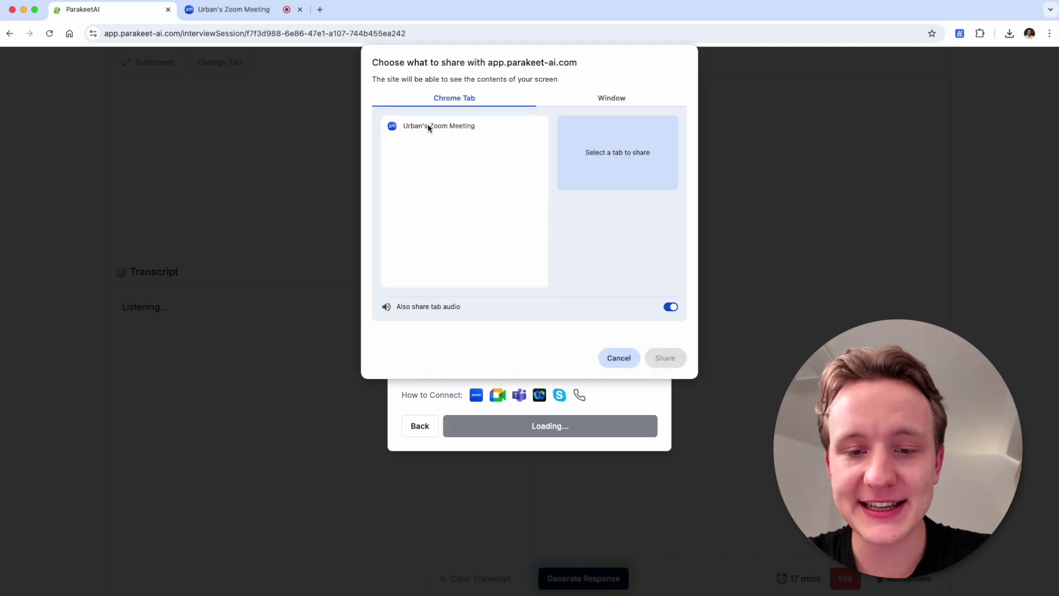
pyautogui.click(479, 126)
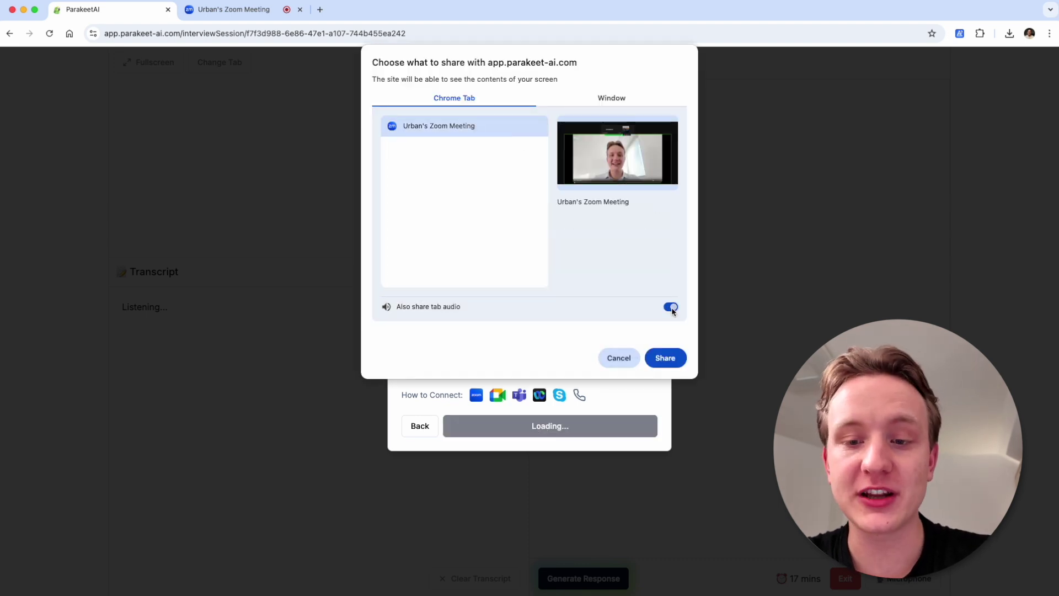
pyautogui.click(666, 358)
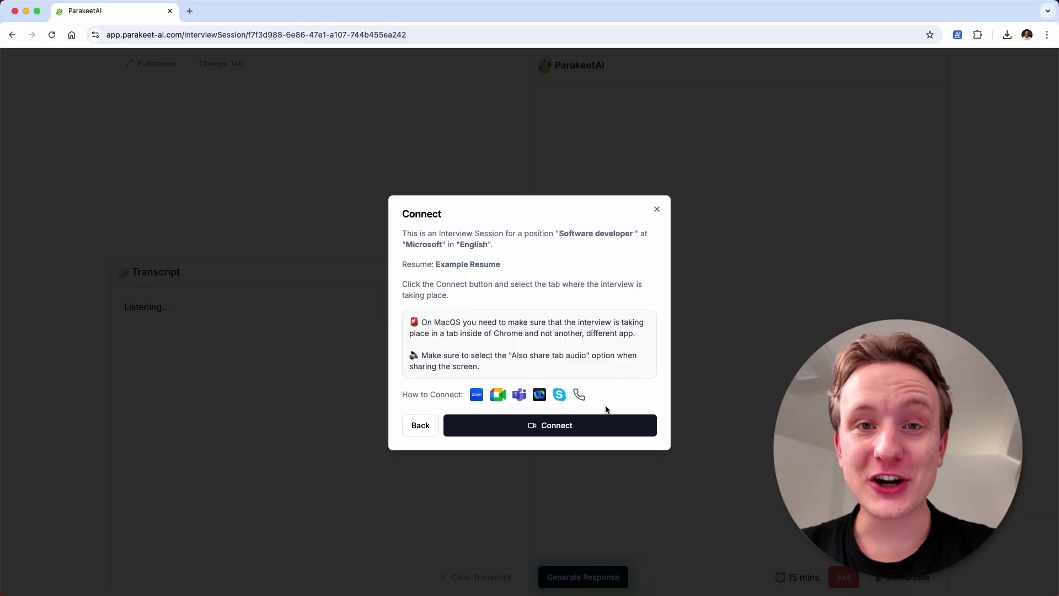
# - Review and close the Google Meet tutorial, then select the 11:00 event's Meet link
pyautogui.click(504, 393)
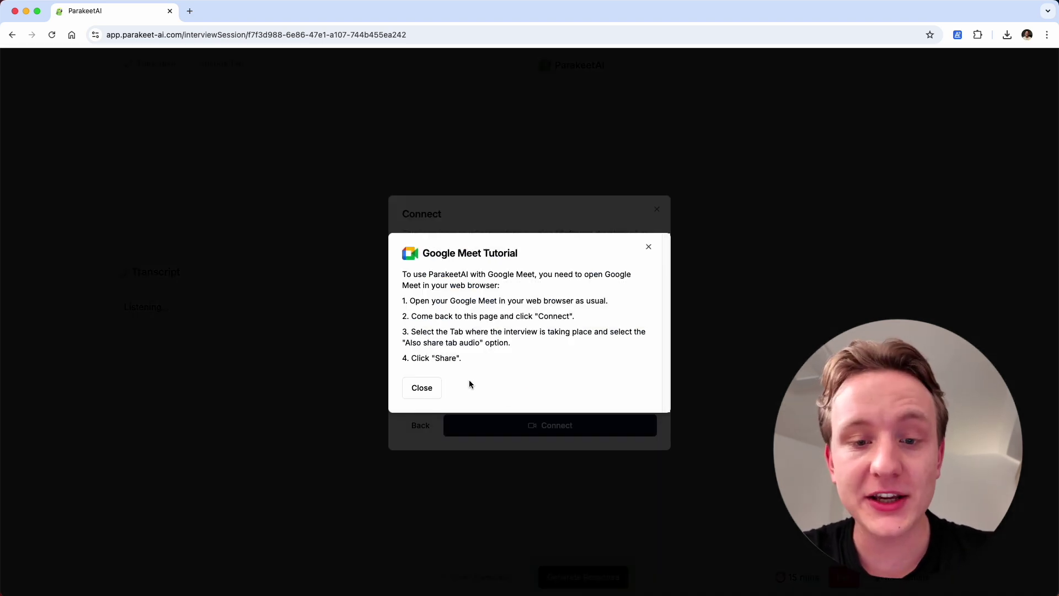
pyautogui.click(421, 388)
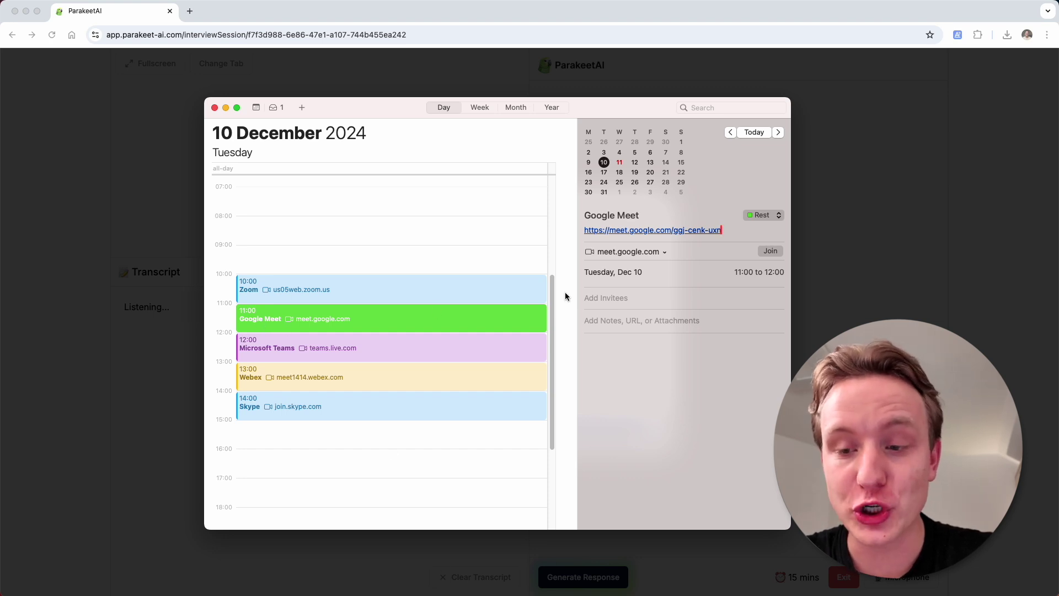
pyautogui.moveTo(727, 231); pyautogui.dragTo(591, 231)
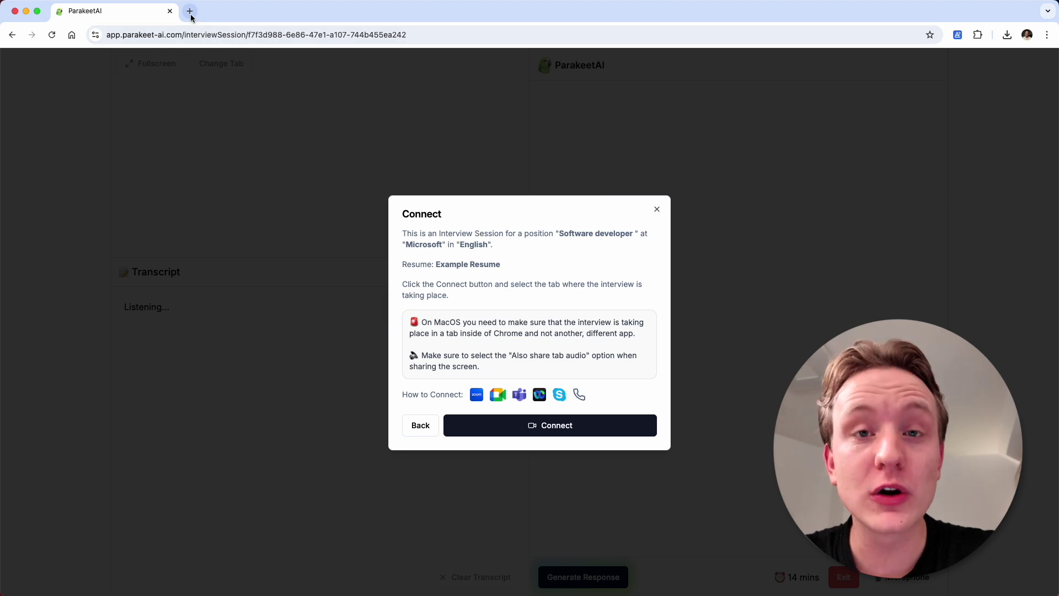
# - Load the pasted Meet link in a new tab, ask to join with the mic muted, and return to ParakeetAI
pyautogui.click(190, 12)
pyautogui.click(170, 36)
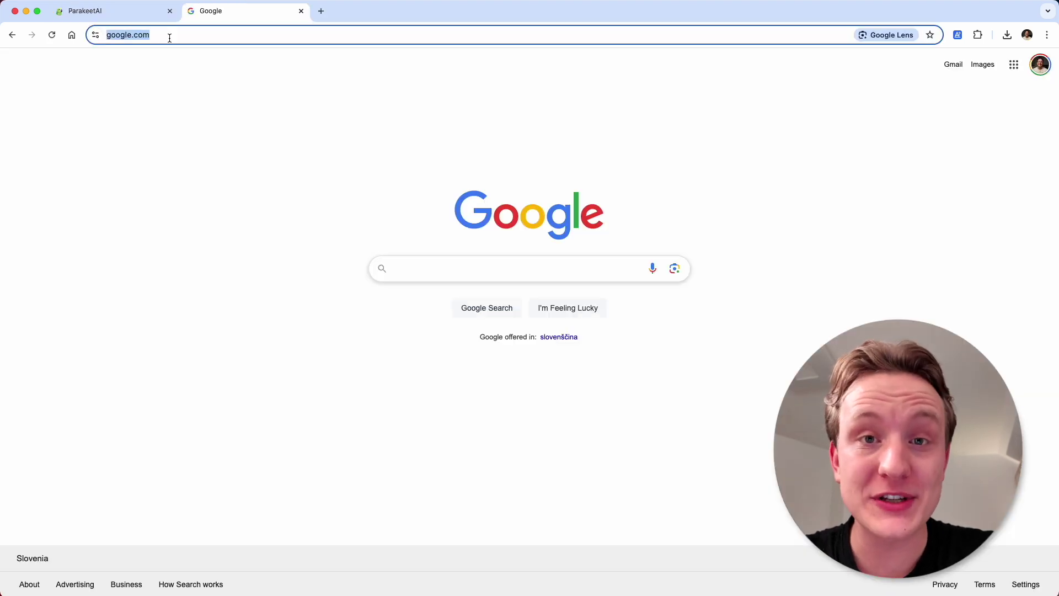
pyautogui.write('https://meet.google.com/ggj-cenk-uxn')
pyautogui.press('Return')
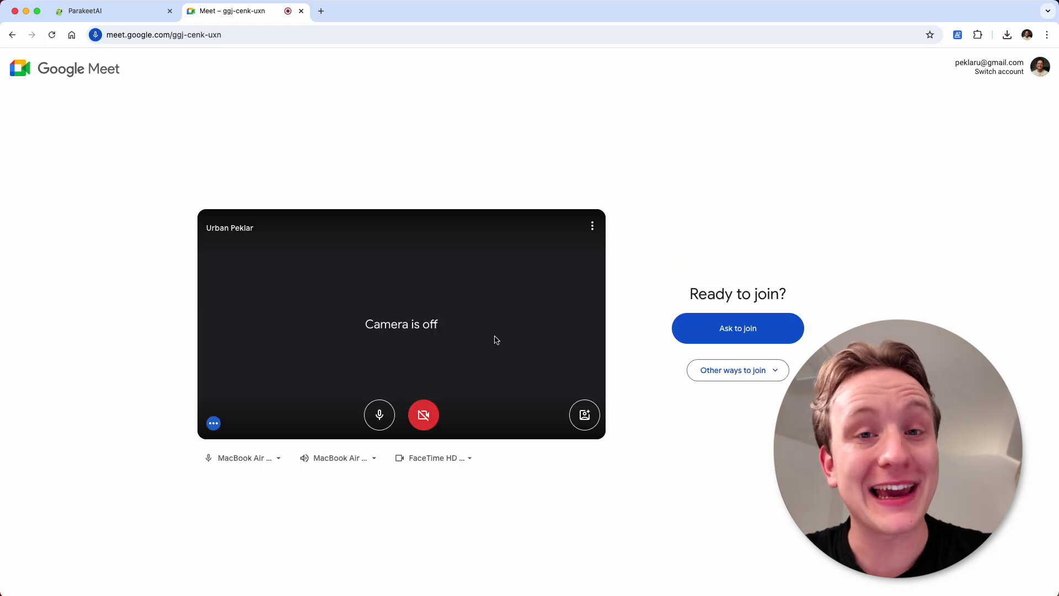
pyautogui.click(726, 331)
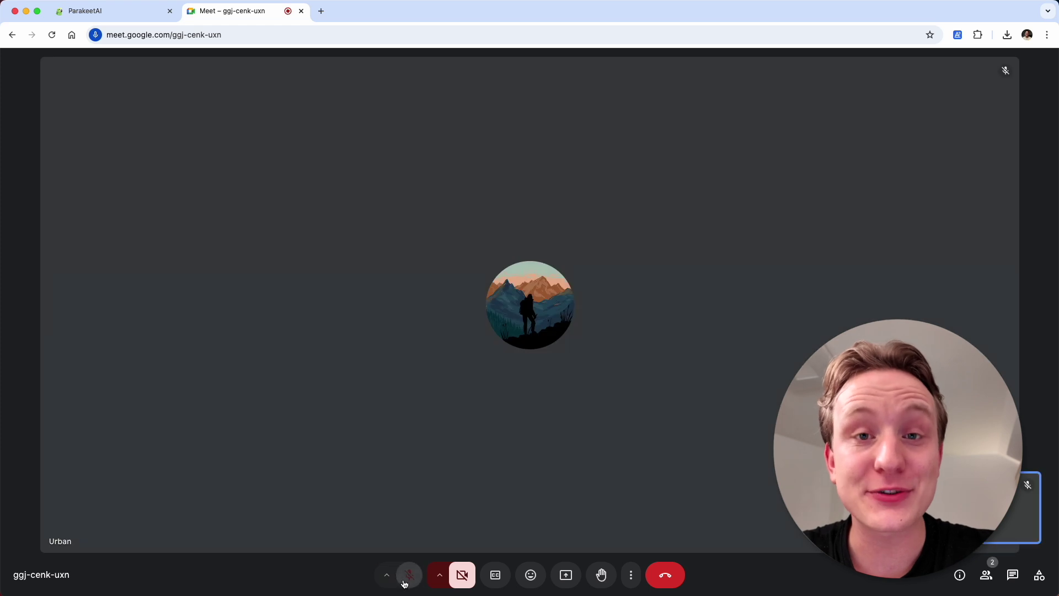
pyautogui.click(409, 575)
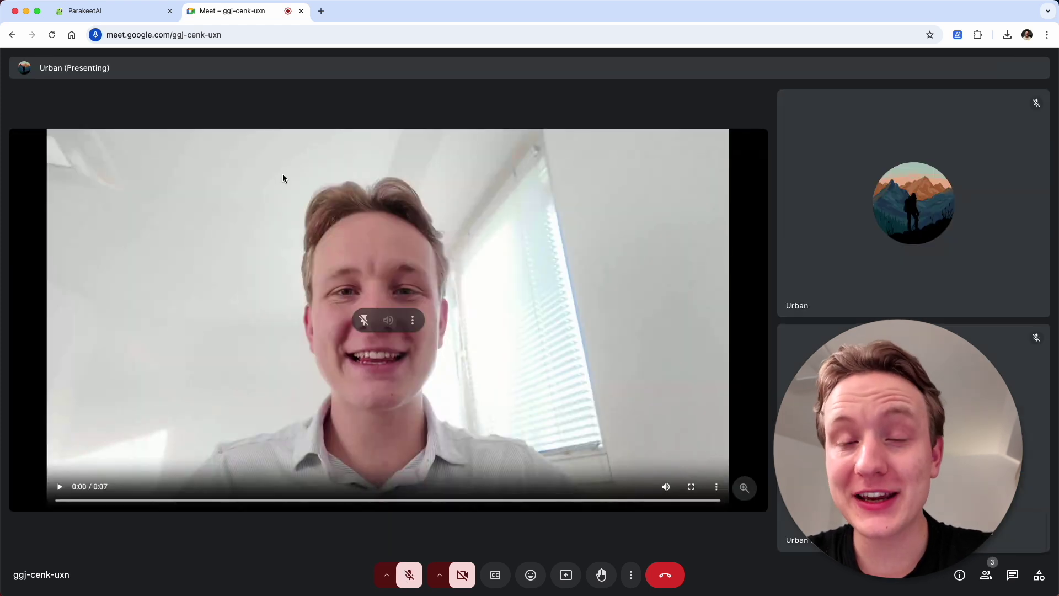
pyautogui.click(126, 17)
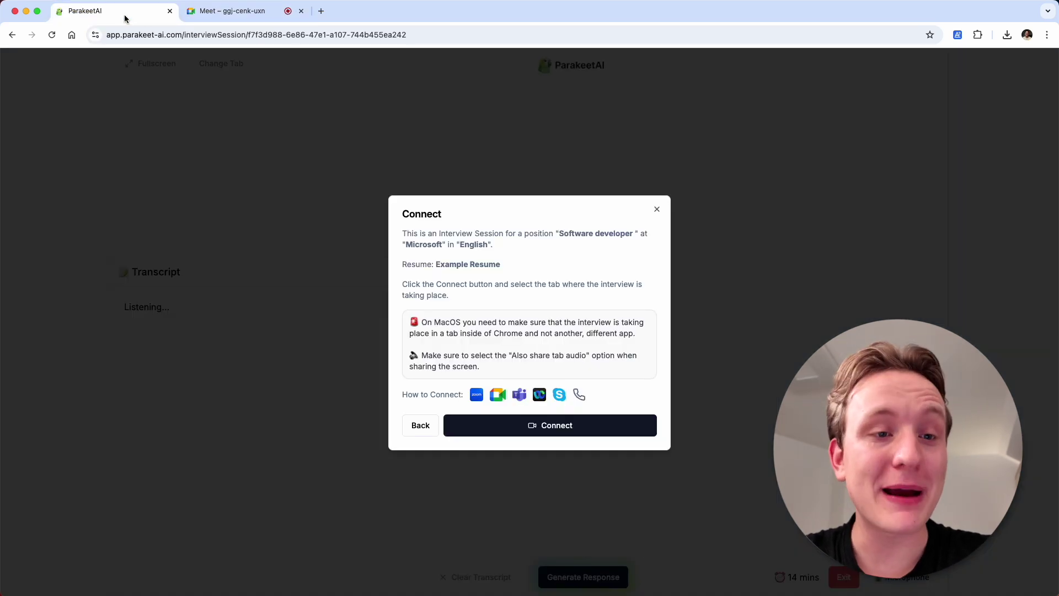
# - Share the 'Meet – ggj-cenk-uxn' tab with its audio to ParakeetAI
pyautogui.click(573, 430)
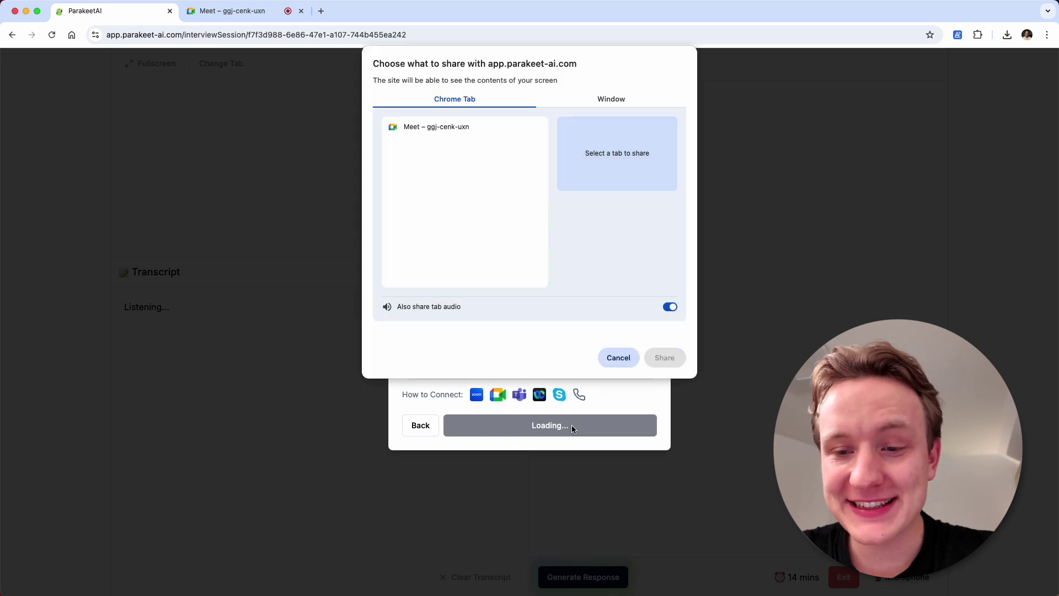
pyautogui.click(454, 128)
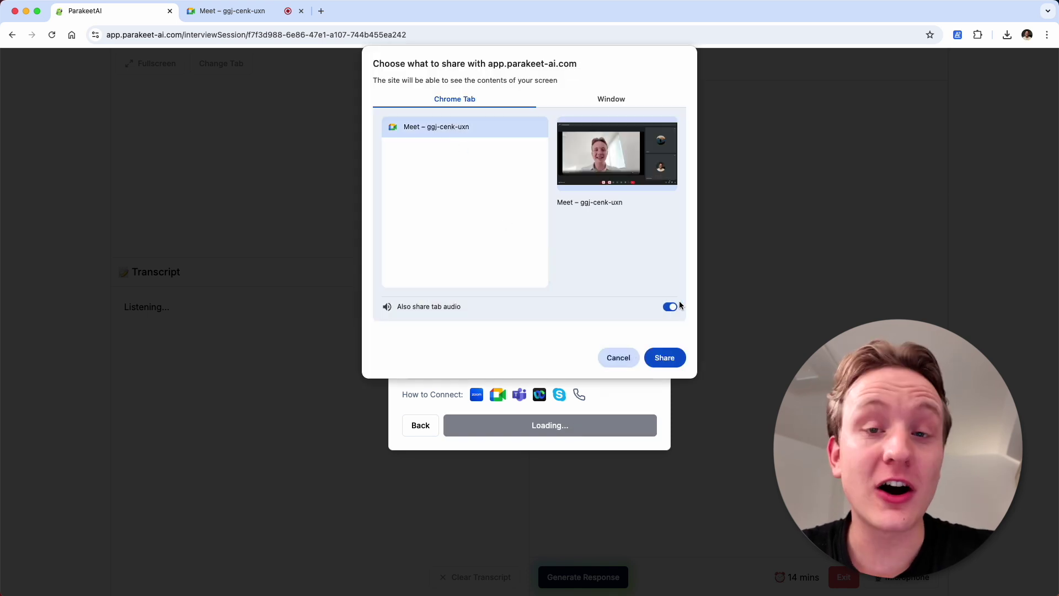
pyautogui.click(664, 358)
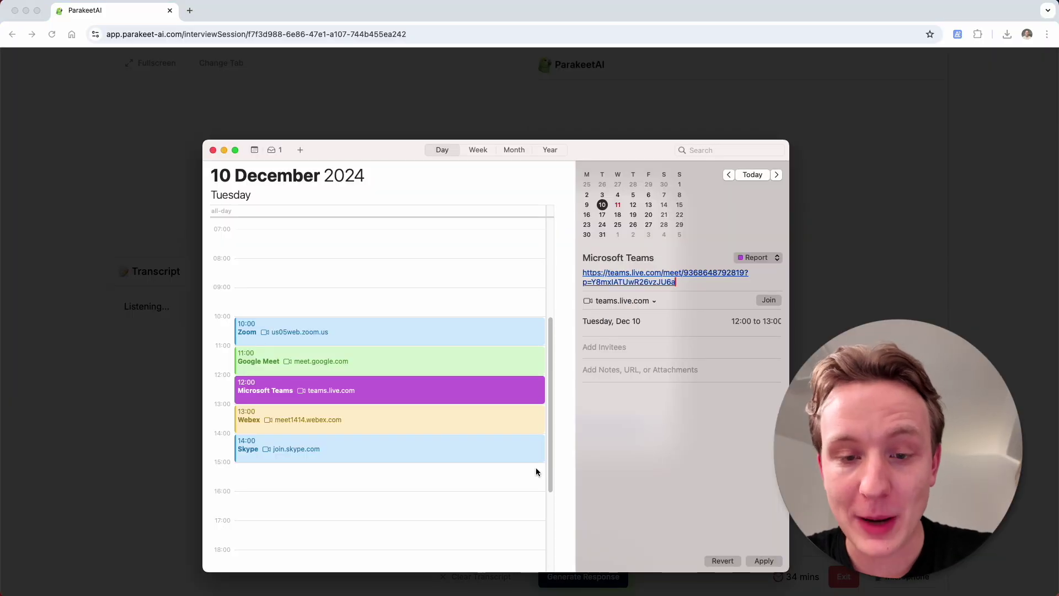
# - Select the teams.live.com link in the 12:00 Microsoft Teams event
pyautogui.moveTo(695, 283); pyautogui.dragTo(564, 266)
pyautogui.press('super+c')
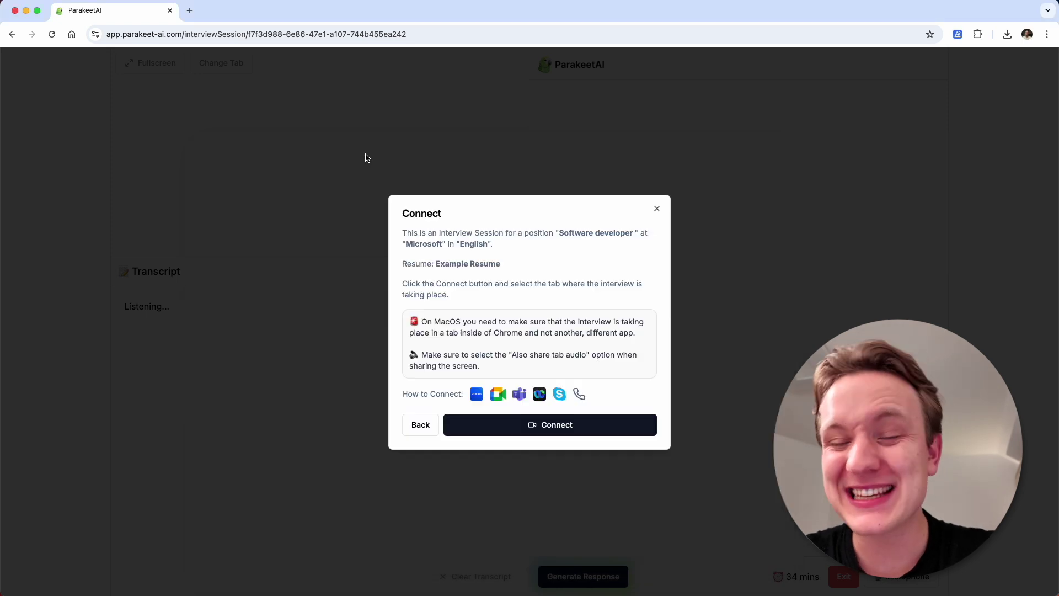
# - Load the pasted Teams link in a new tab and join in the browser as 'Job Applicant'
pyautogui.click(190, 10)
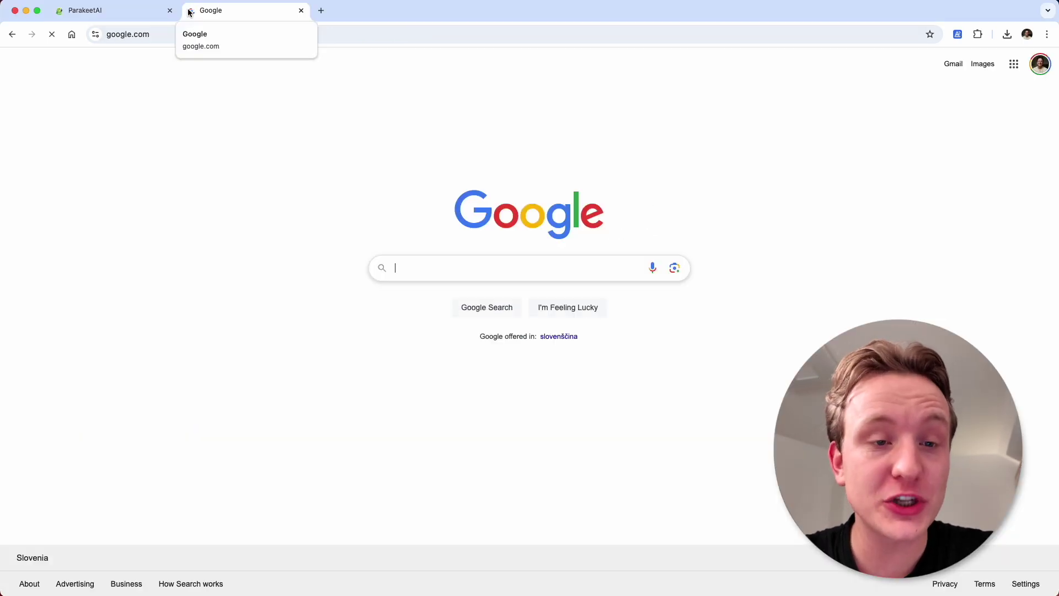
pyautogui.click(168, 37)
pyautogui.press('super+v')
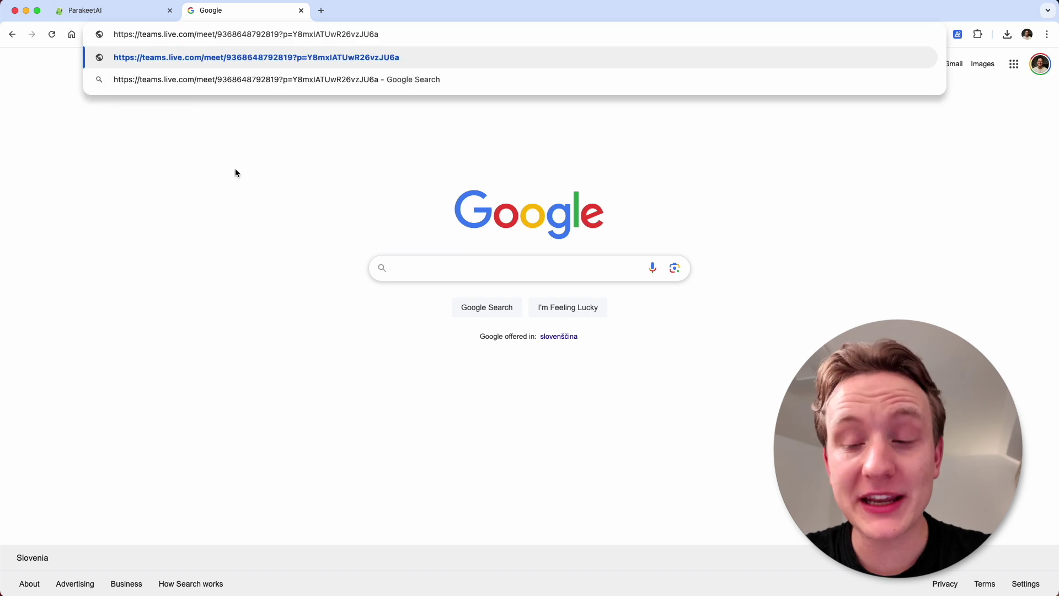
pyautogui.press('Return')
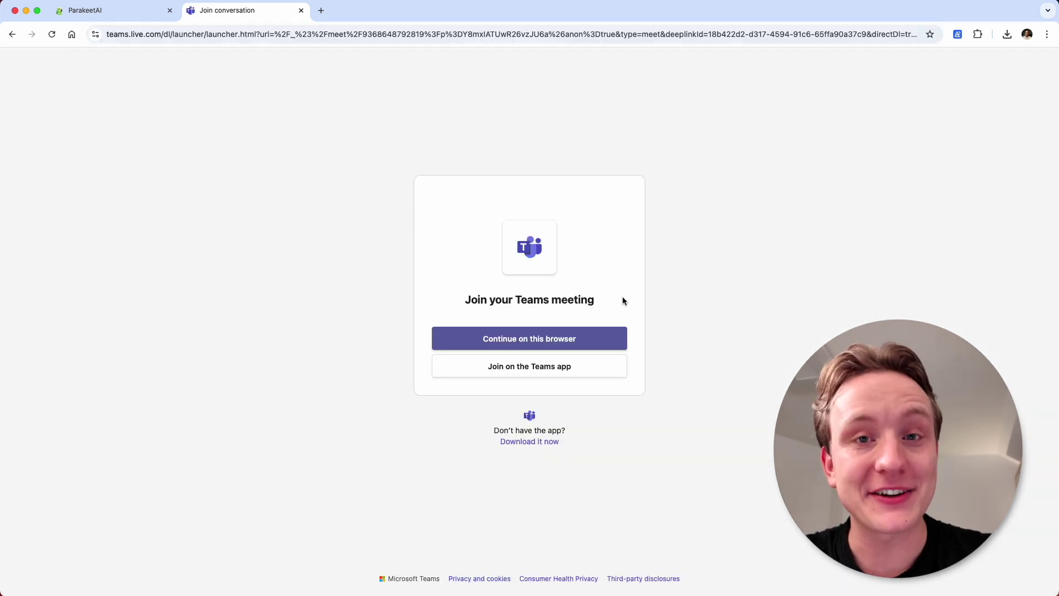
pyautogui.click(583, 343)
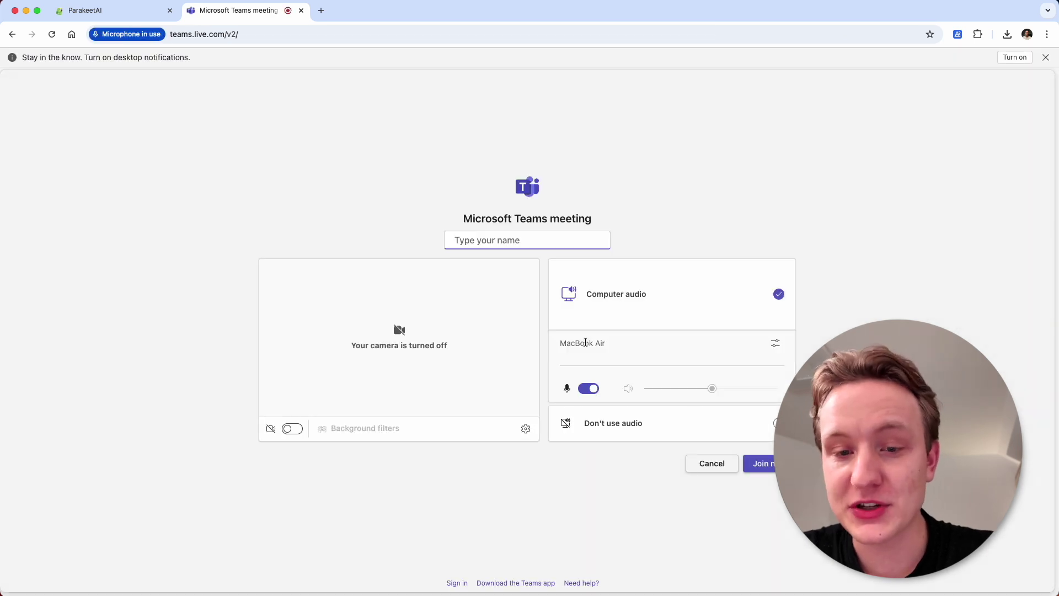
pyautogui.write('Job Applicant')
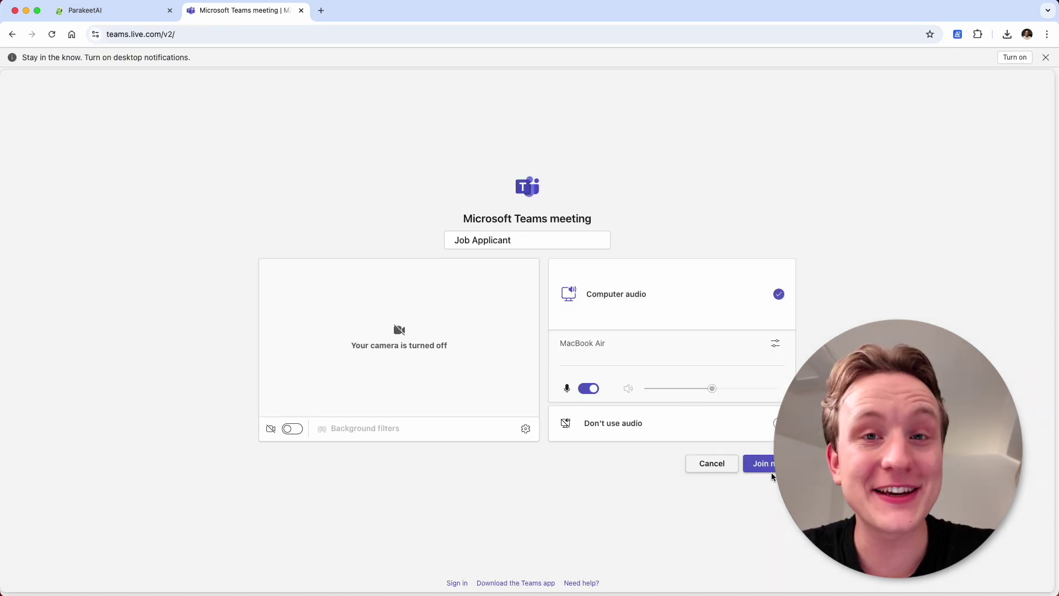
pyautogui.click(761, 471)
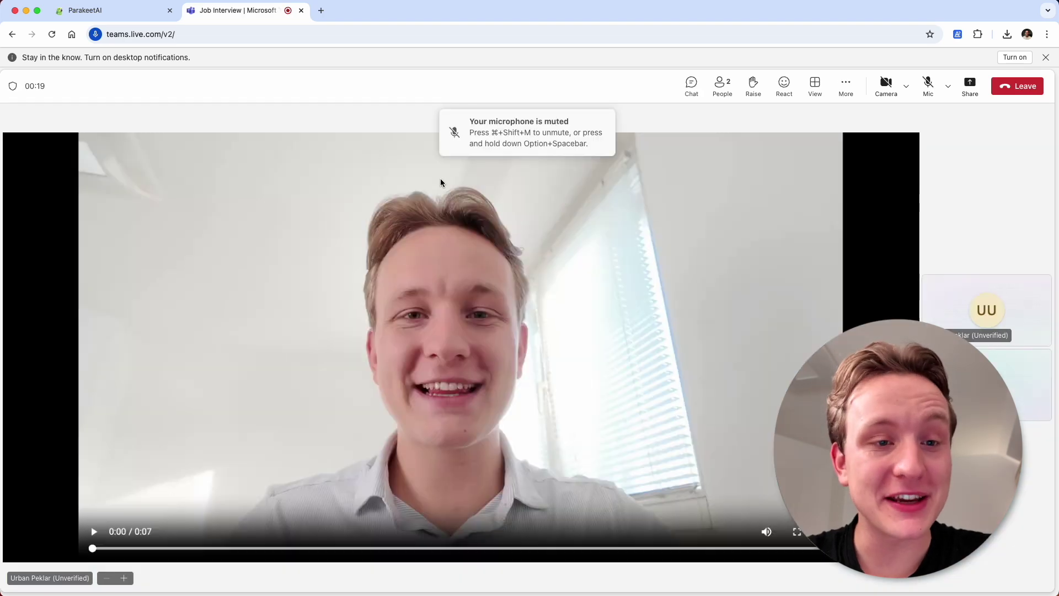
# - Share the 'Job Interview | Microsoft Teams' tab with its audio to the ParakeetAI session
pyautogui.click(126, 11)
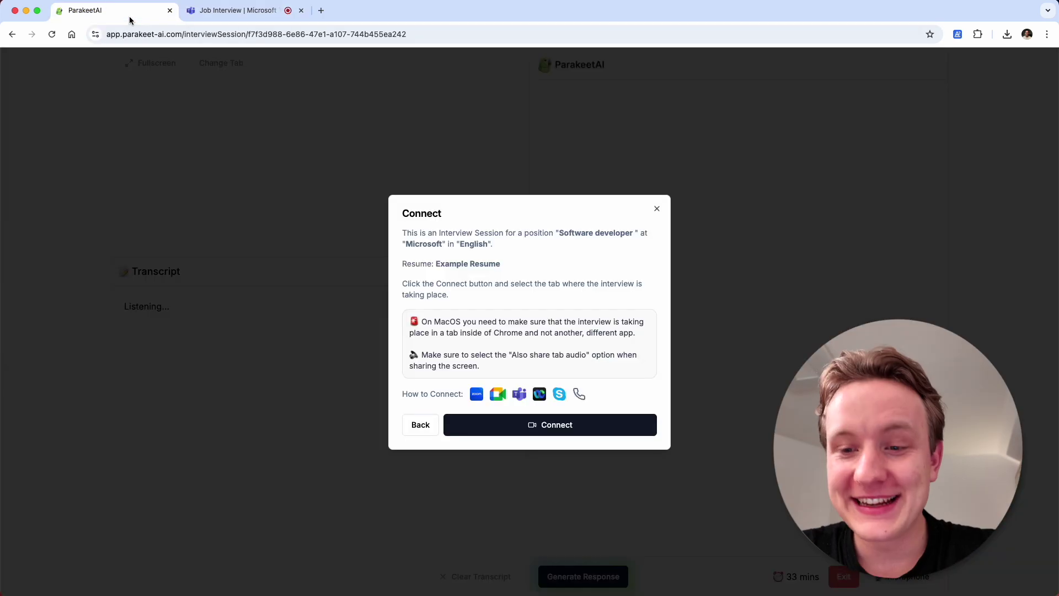
pyautogui.click(536, 429)
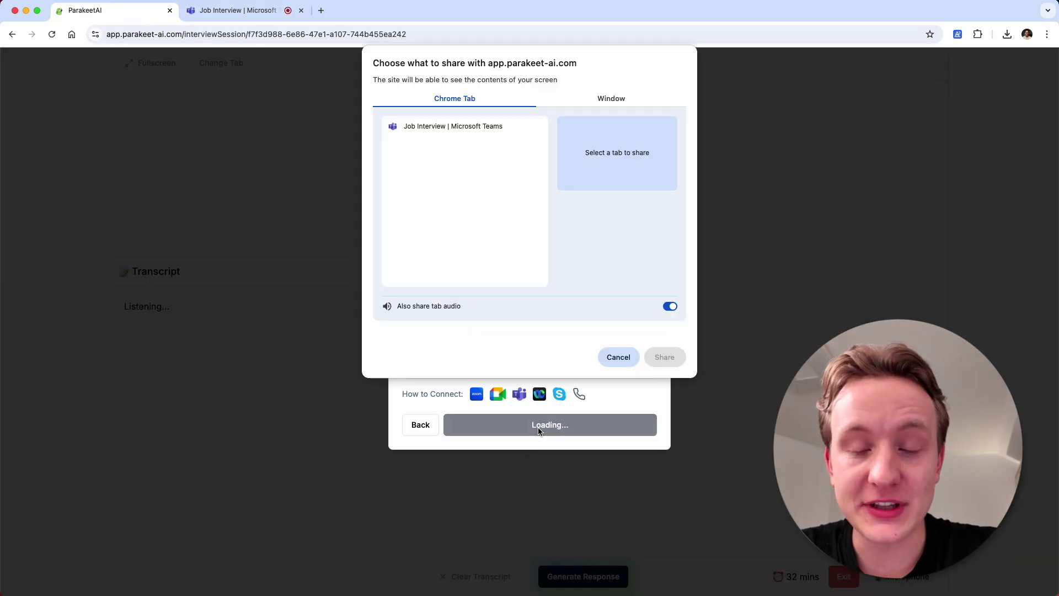
pyautogui.click(458, 128)
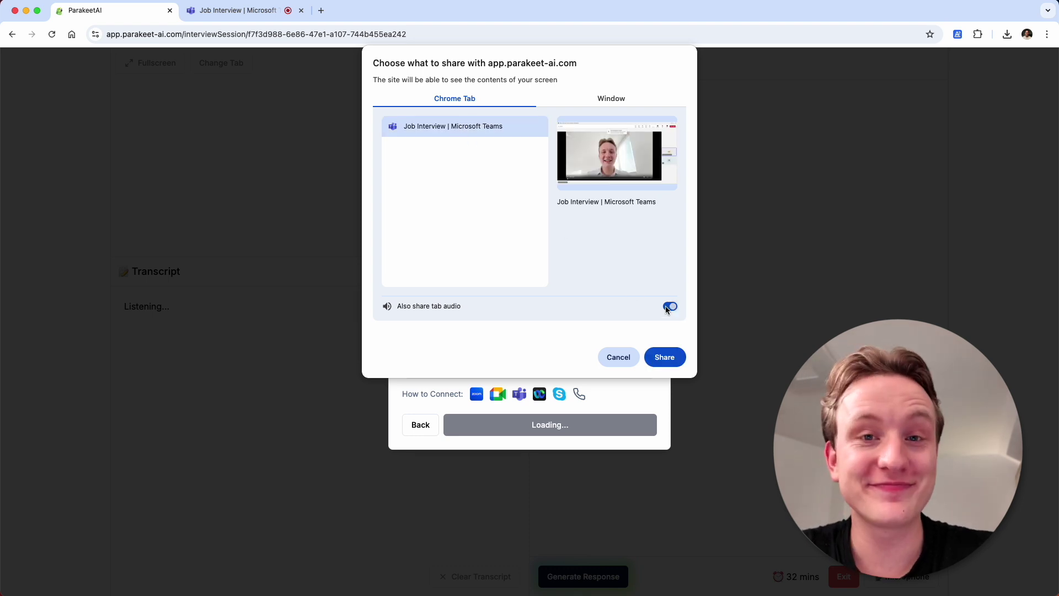
pyautogui.click(664, 357)
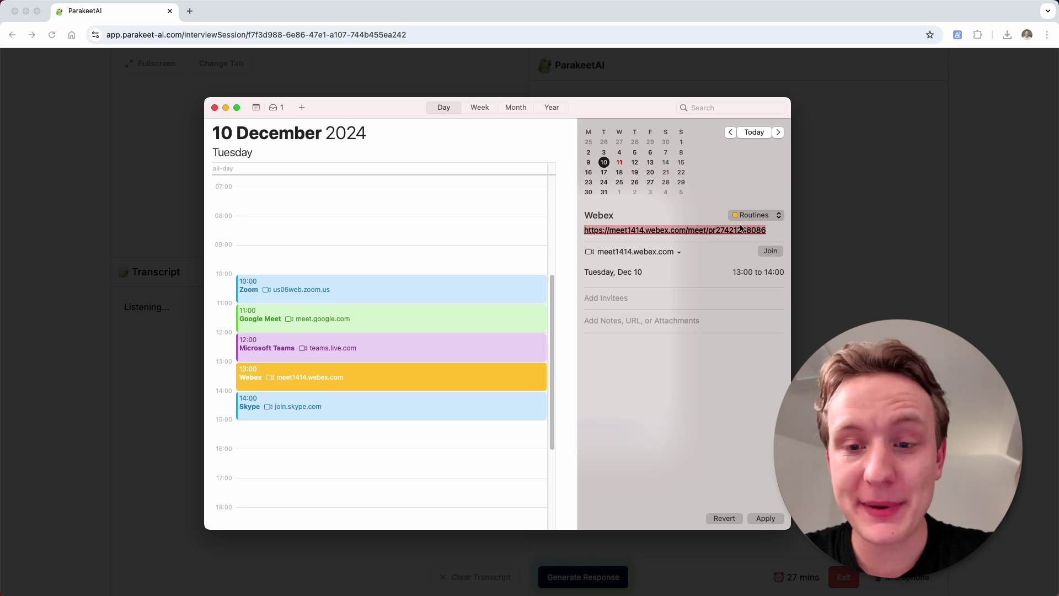
# - Copy the 13:00 Webex event's meeting link from Calendar and return to Chrome
pyautogui.click(773, 229)
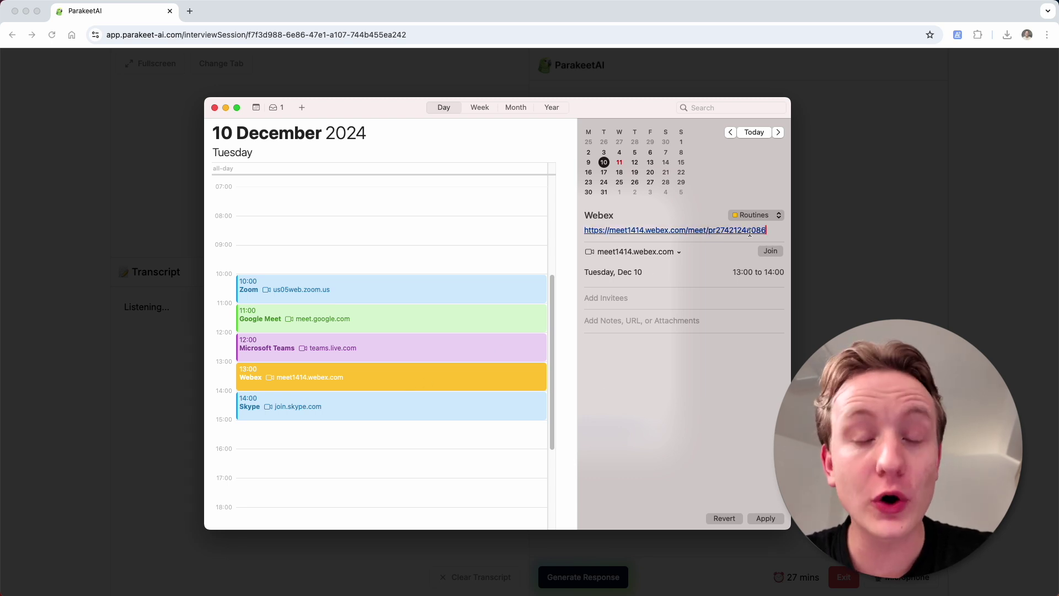
pyautogui.moveTo(768, 232); pyautogui.dragTo(581, 232)
pyautogui.press('super+c')
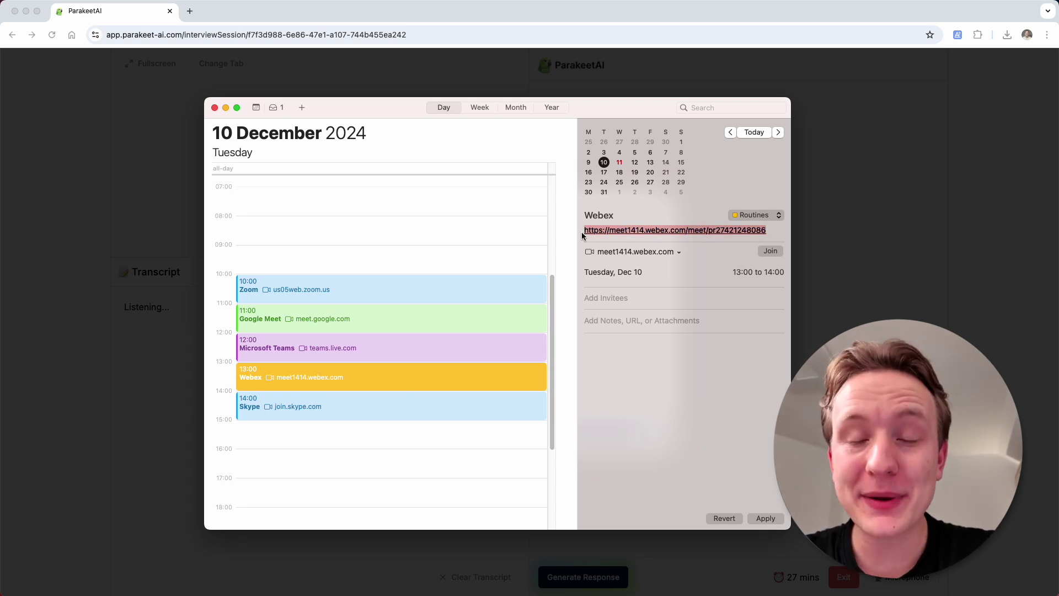
pyautogui.press('super+Tab')
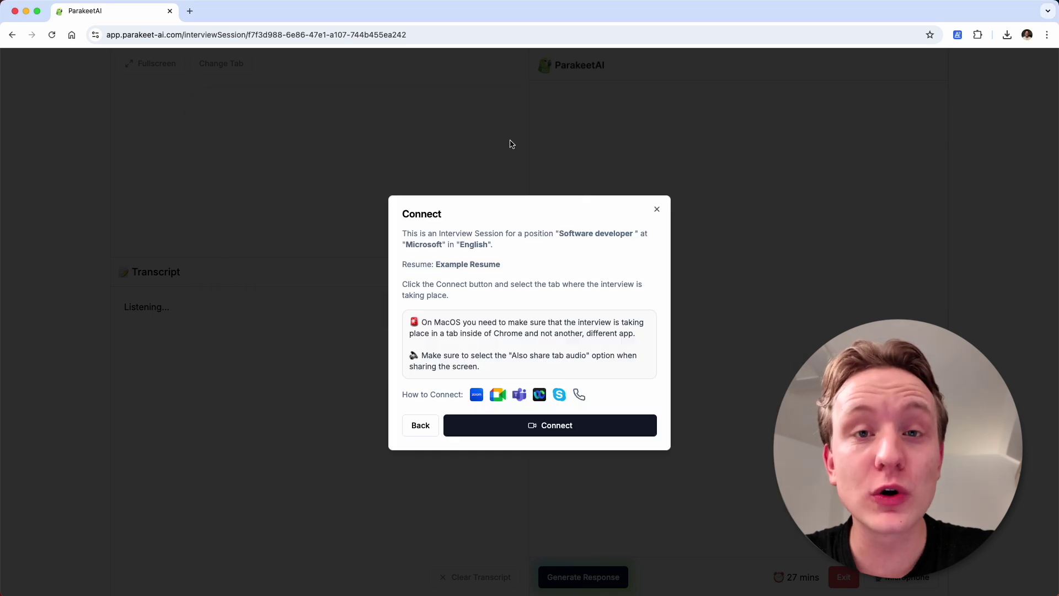
# - Load the copied Webex meeting link in a new browser tab
pyautogui.click(190, 12)
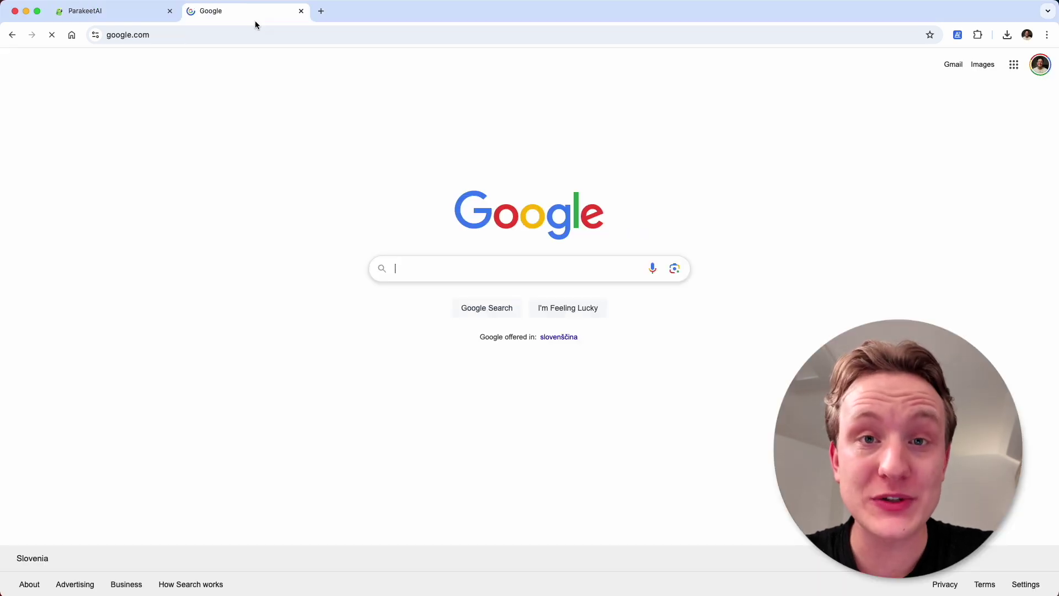
pyautogui.click(150, 42)
pyautogui.press('super+v')
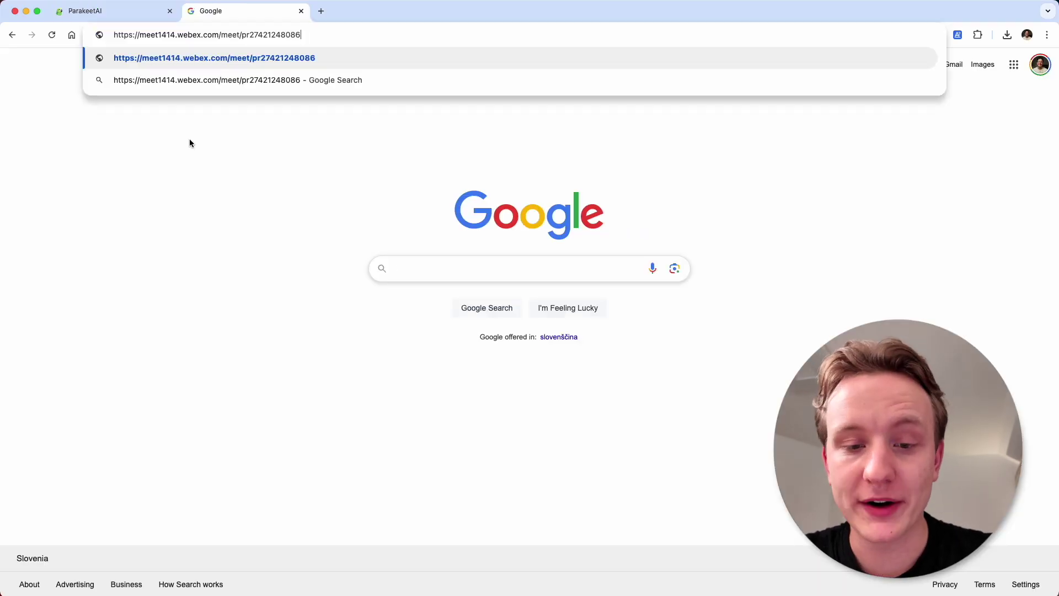
pyautogui.press('Return')
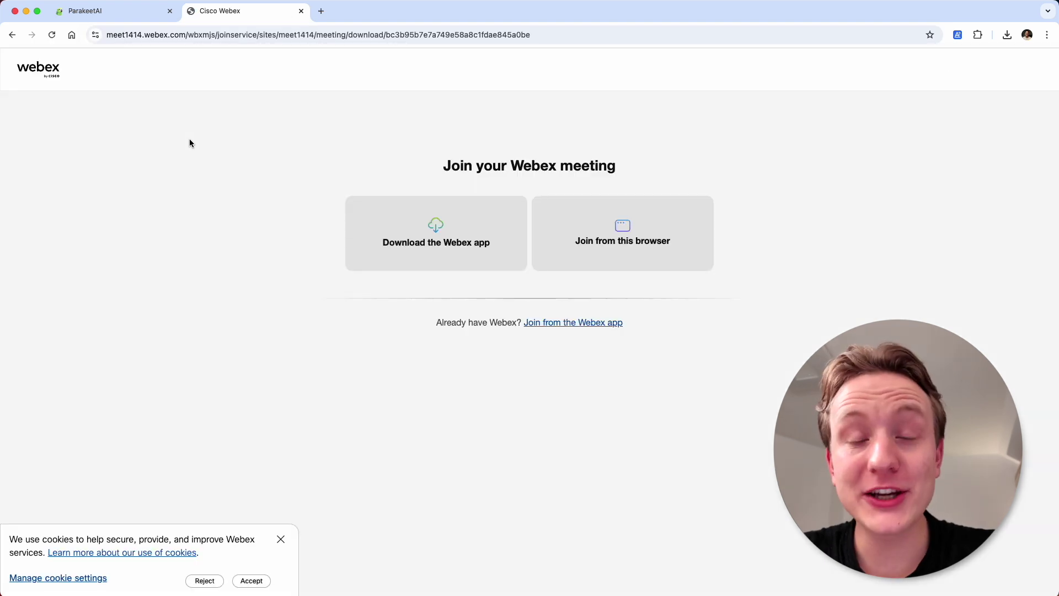
# - Join from the browser as guest 'Job Applicant' with camera and mic allowed, then return to ParakeetAI
pyautogui.click(634, 249)
pyautogui.click(534, 238)
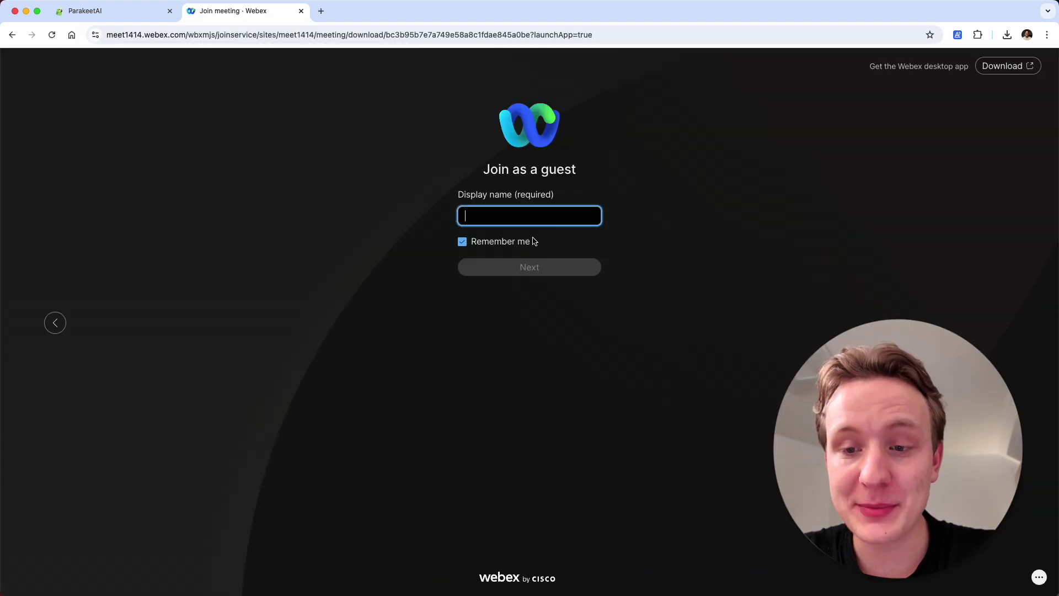
pyautogui.write('Job Applicant')
pyautogui.click(513, 241)
pyautogui.click(563, 274)
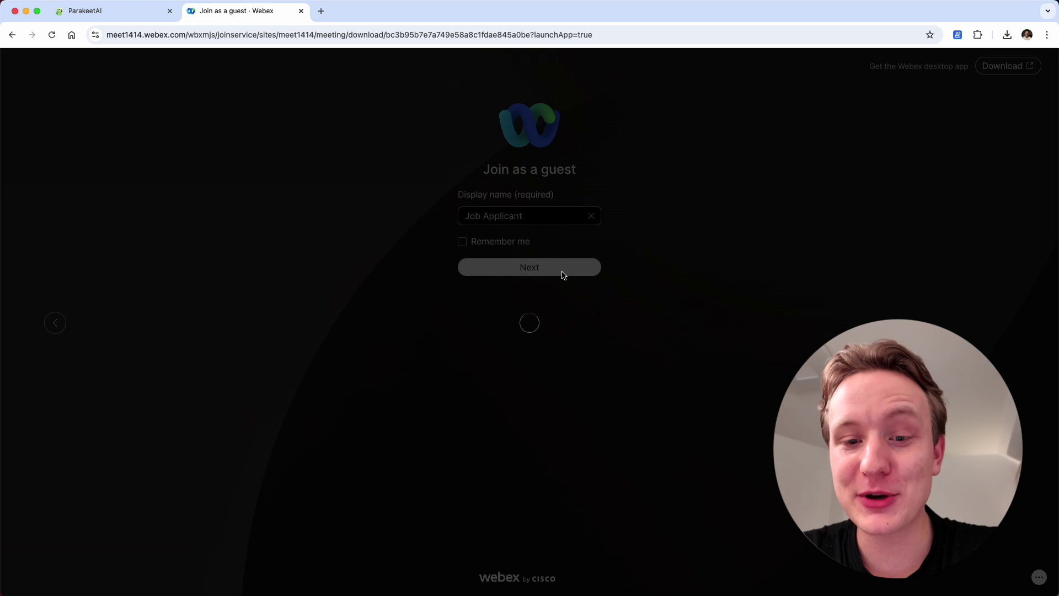
pyautogui.click(239, 126)
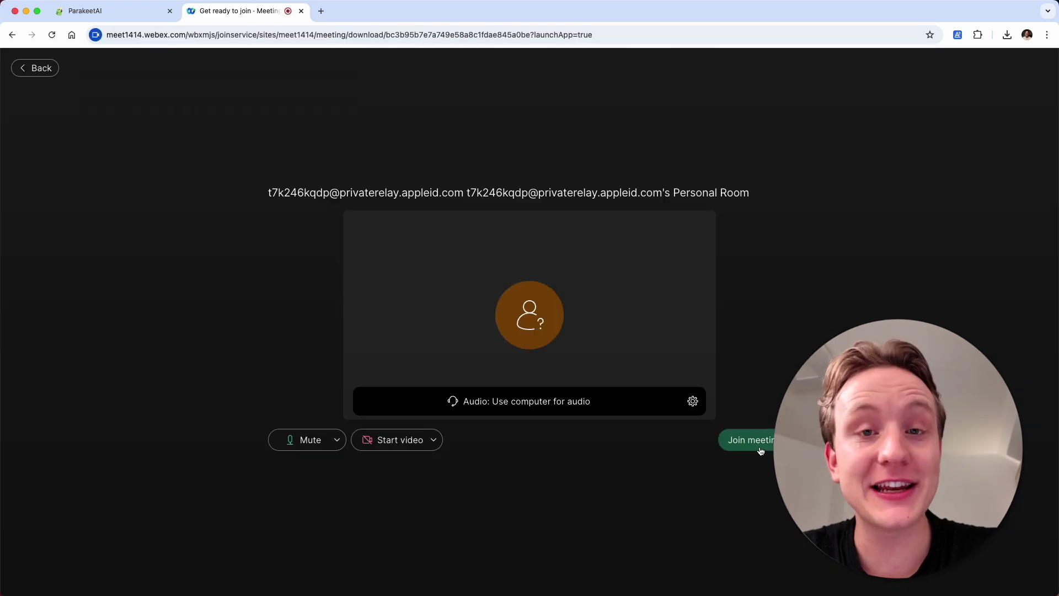
pyautogui.click(760, 448)
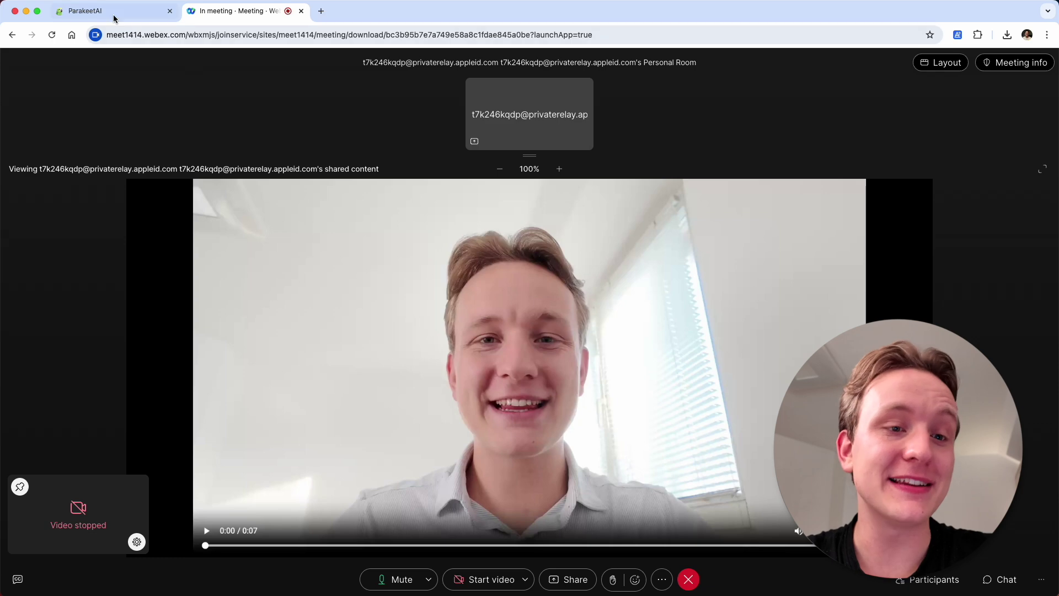
pyautogui.click(112, 14)
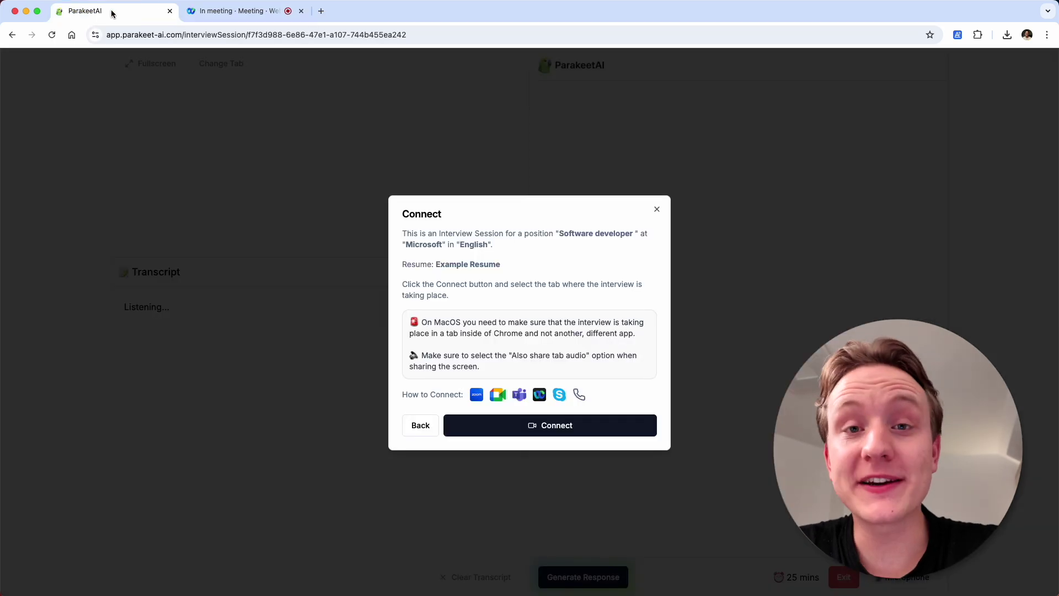
# - Share the Webex meeting tab with its audio to the ParakeetAI session
pyautogui.click(587, 436)
pyautogui.click(458, 128)
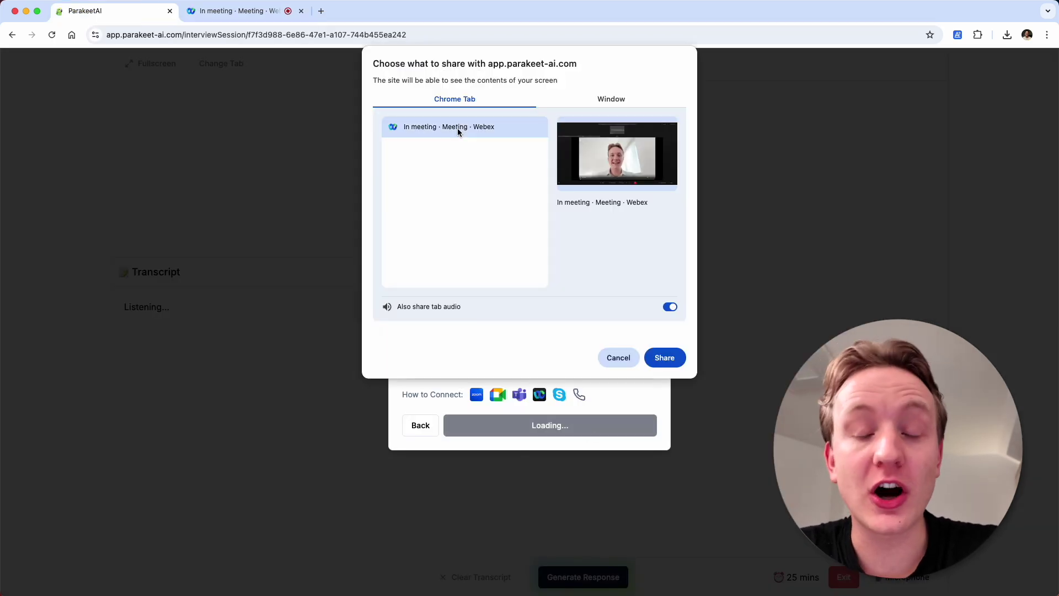
pyautogui.click(665, 358)
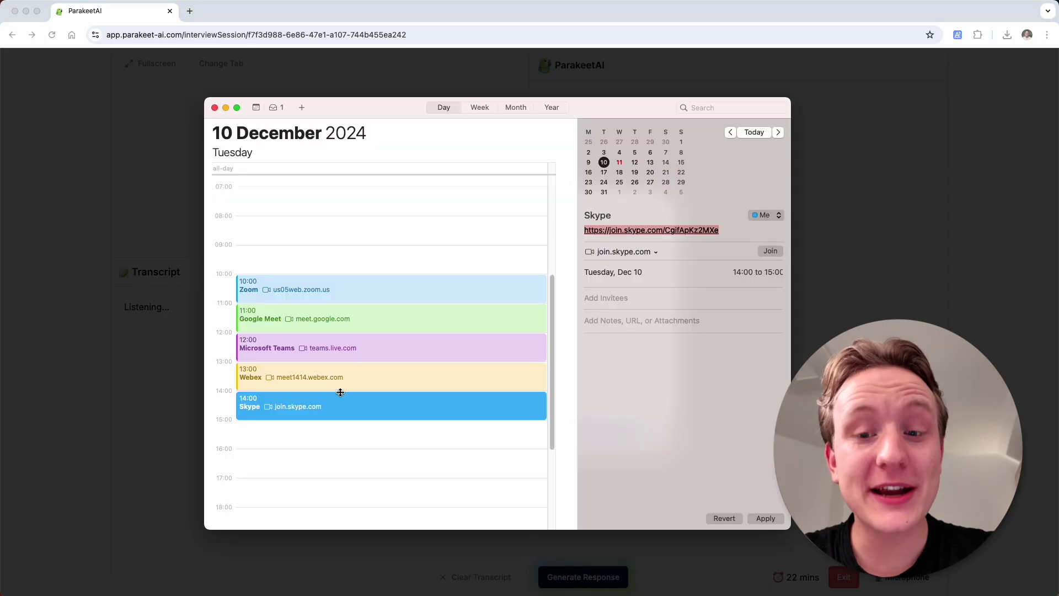
# - Copy the 14:00 Skype event's join link from Calendar and switch back to Chrome
pyautogui.click(734, 228)
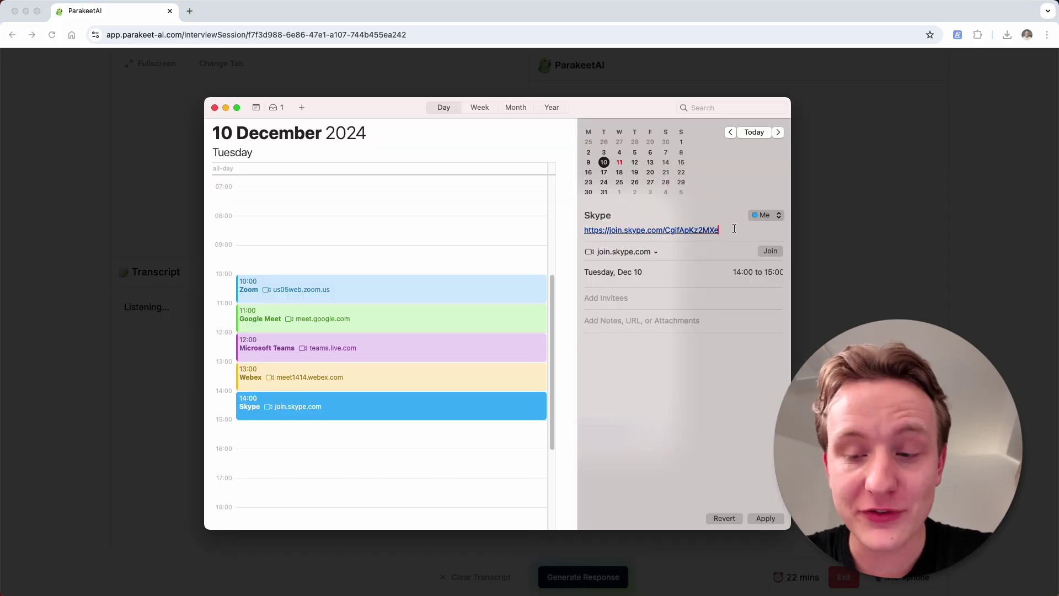
pyautogui.moveTo(715, 232); pyautogui.dragTo(577, 229)
pyautogui.press('super+c')
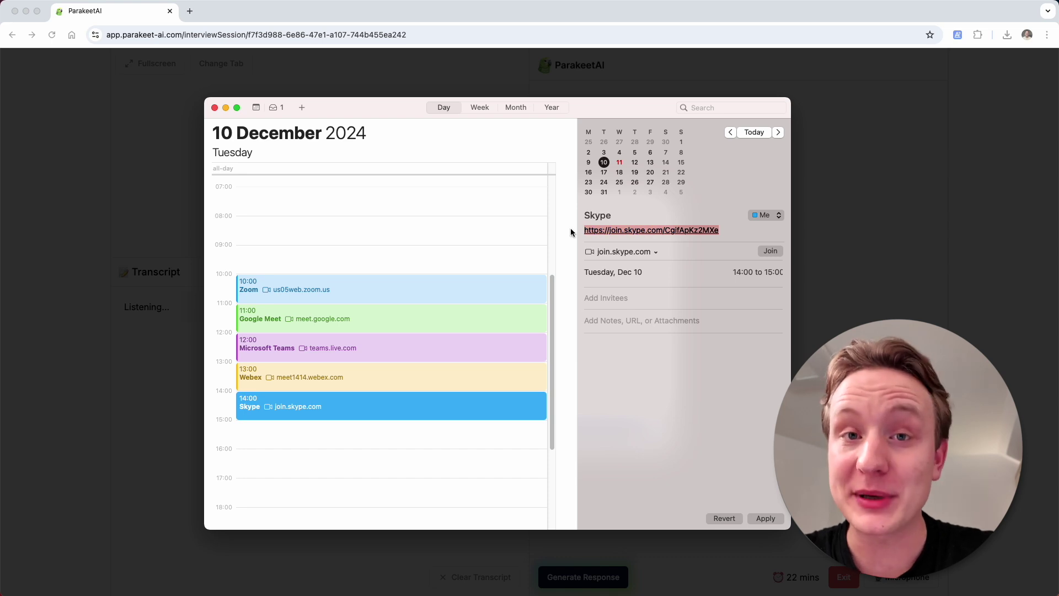
pyautogui.press('super+Tab')
# - Load the copied Skype join link in a new browser tab
pyautogui.click(190, 11)
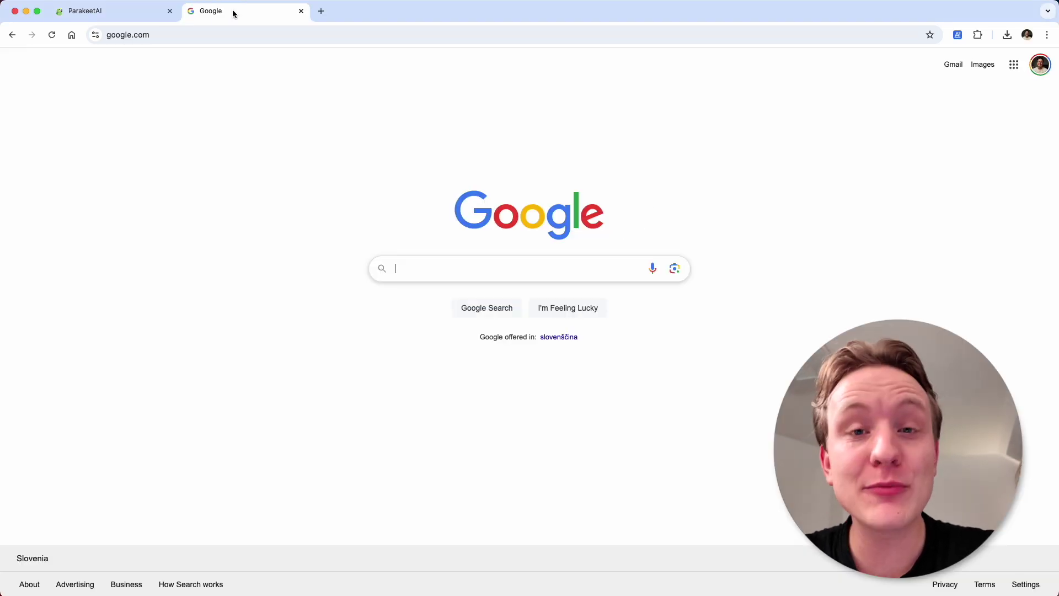
pyautogui.click(199, 35)
pyautogui.press('super+v')
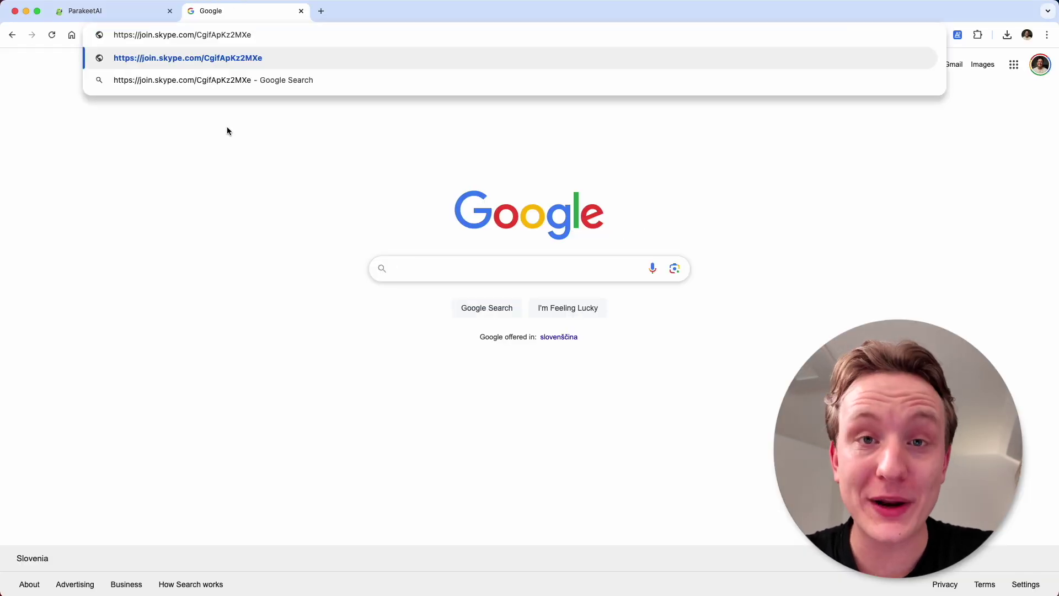
pyautogui.press('Return')
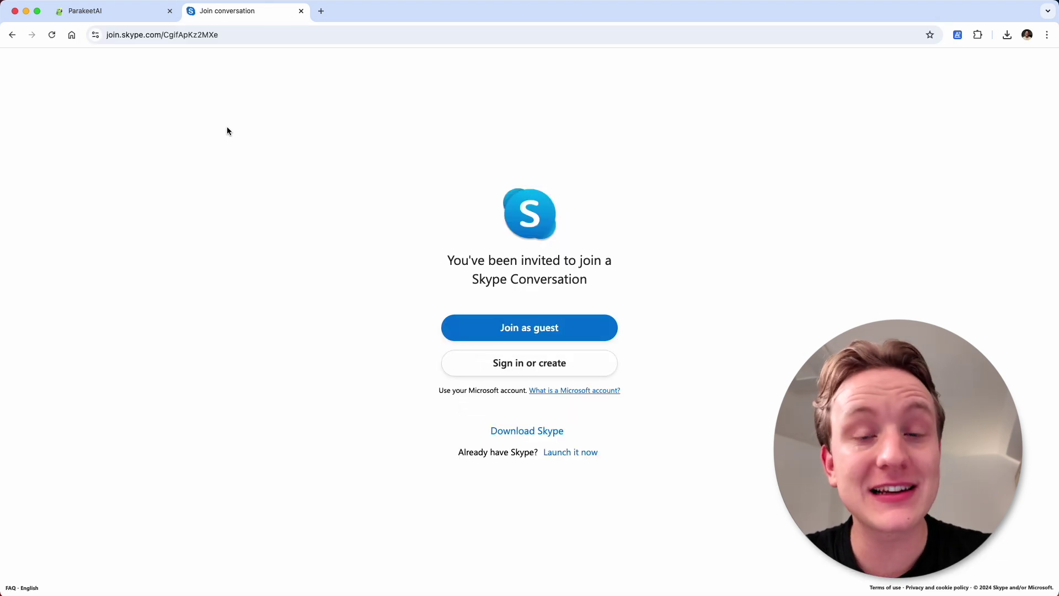
# - Join the Skype call as guest 'Job Applicant', allowing camera and microphone but declining notifications
pyautogui.click(572, 329)
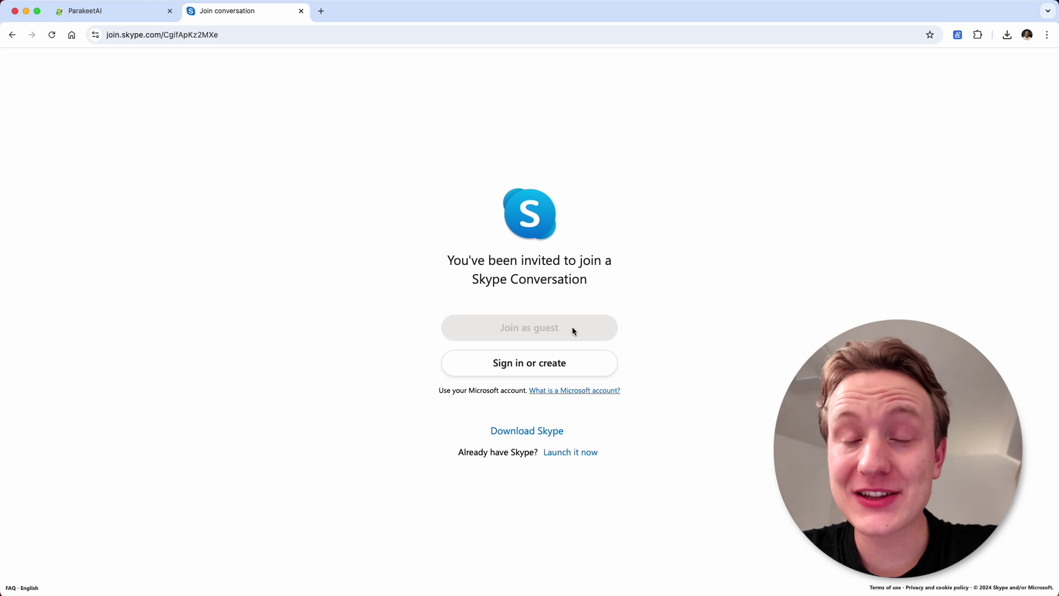
pyautogui.click(233, 124)
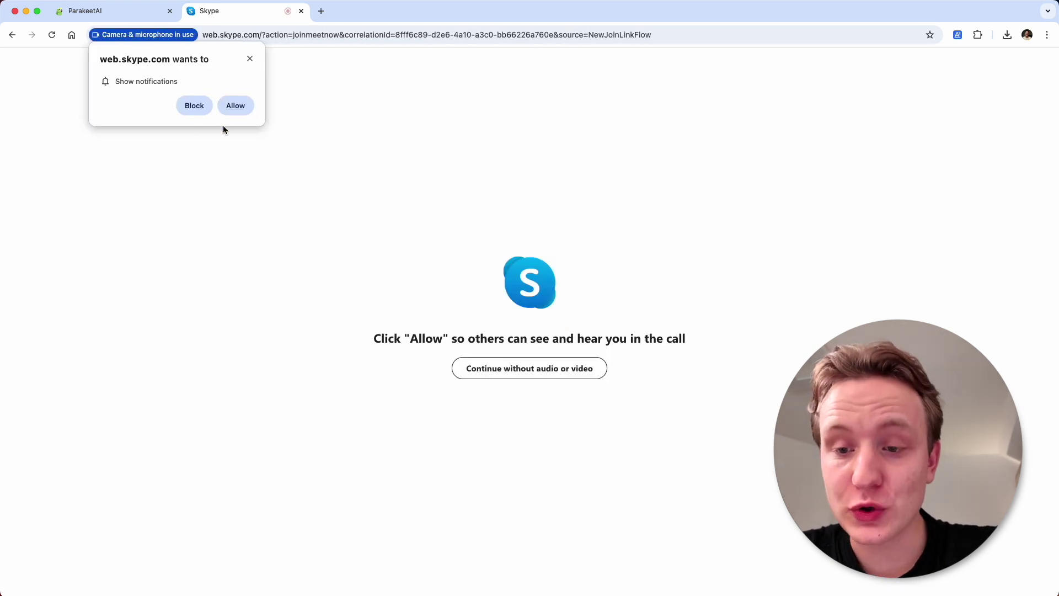
pyautogui.click(223, 125)
pyautogui.write('Job a')
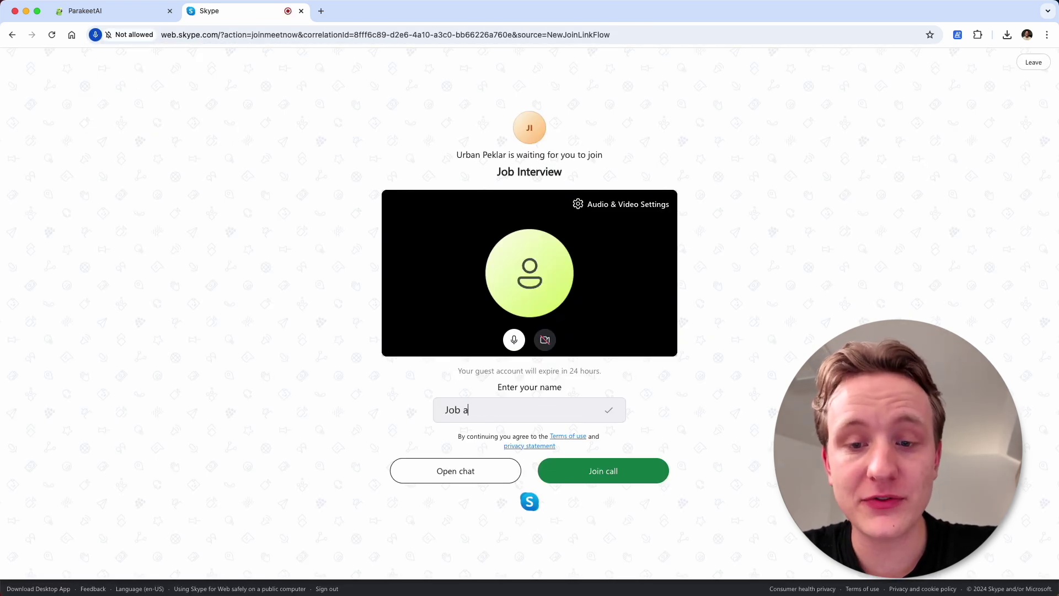
pyautogui.press('BackSpace')
pyautogui.write('Applicant')
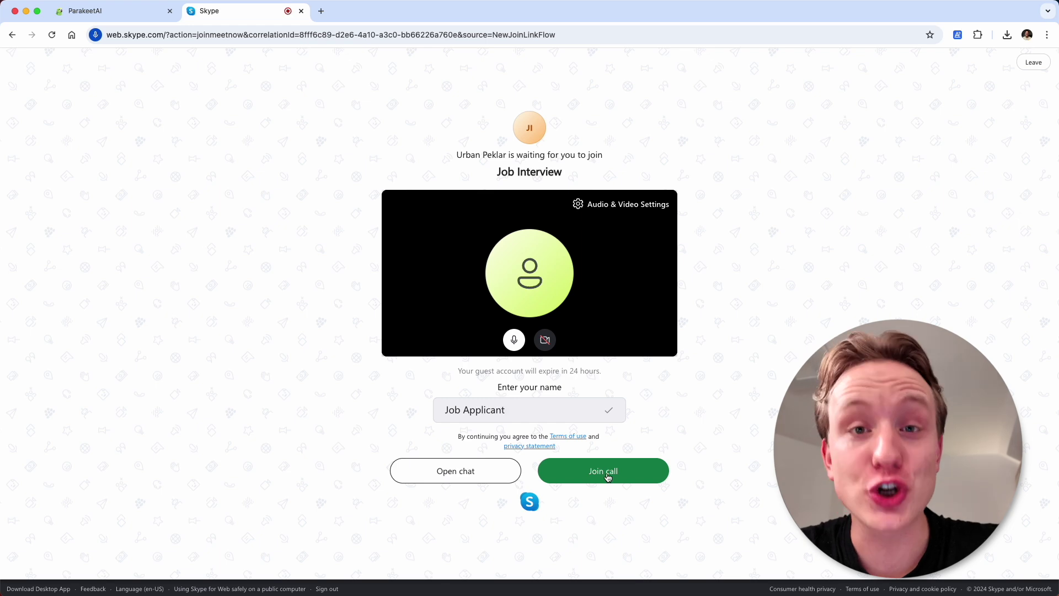
pyautogui.click(606, 473)
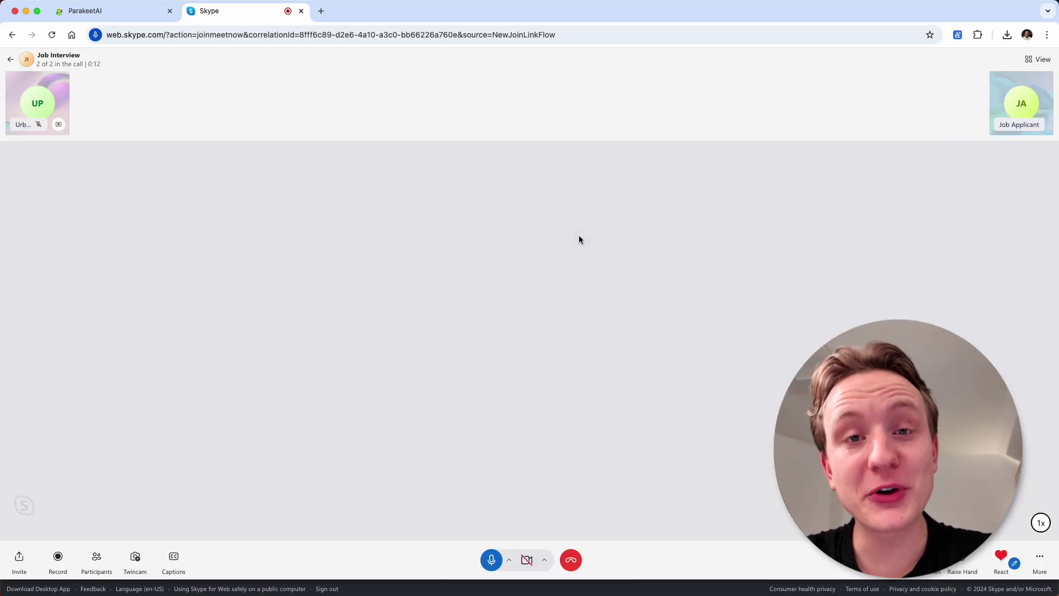
# - In ParakeetAI's Connect dialog, select the Skype call tab as the audio source
pyautogui.click(134, 12)
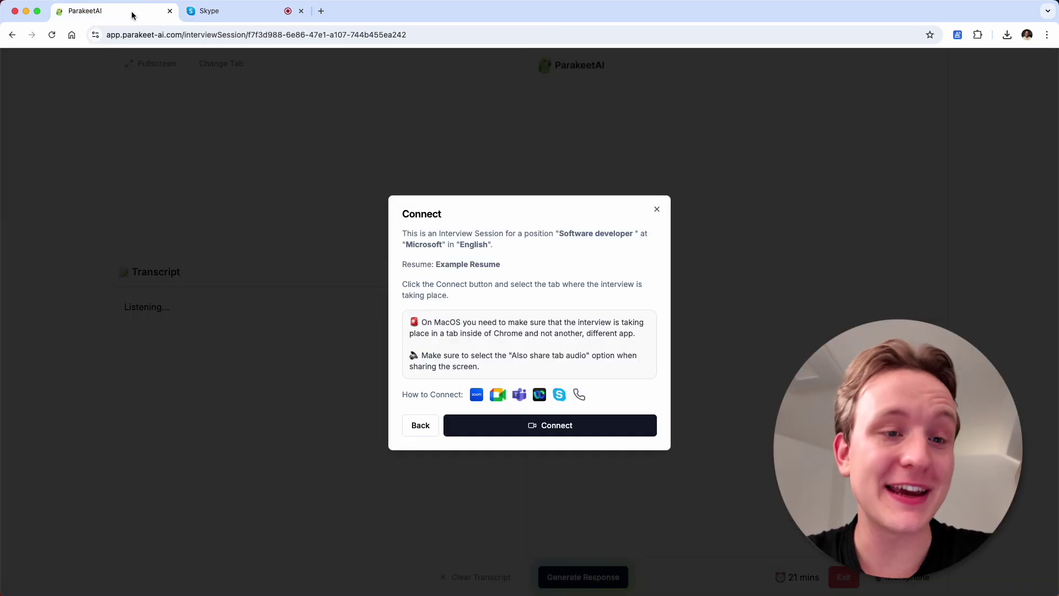
pyautogui.click(569, 433)
pyautogui.click(443, 129)
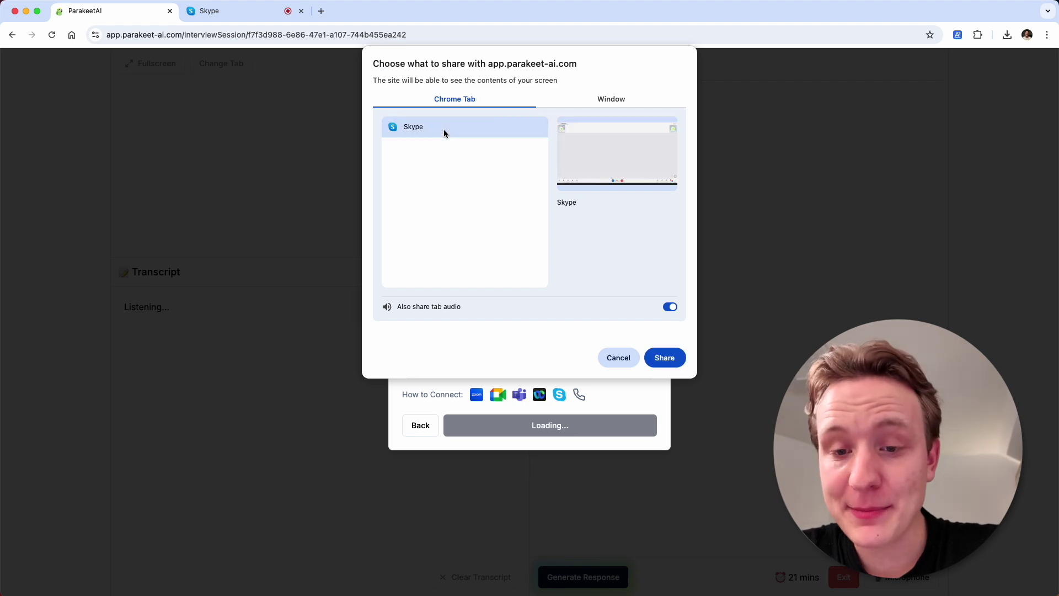